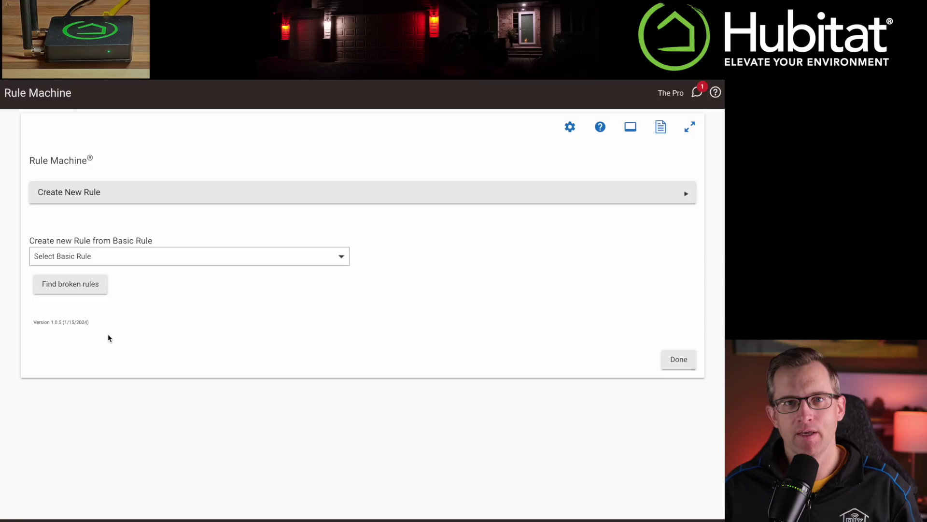
Step: Create a Rule Machine rule 'exterior lights with holidays' triggered at Sunset (6:15 PM)
click(78, 199)
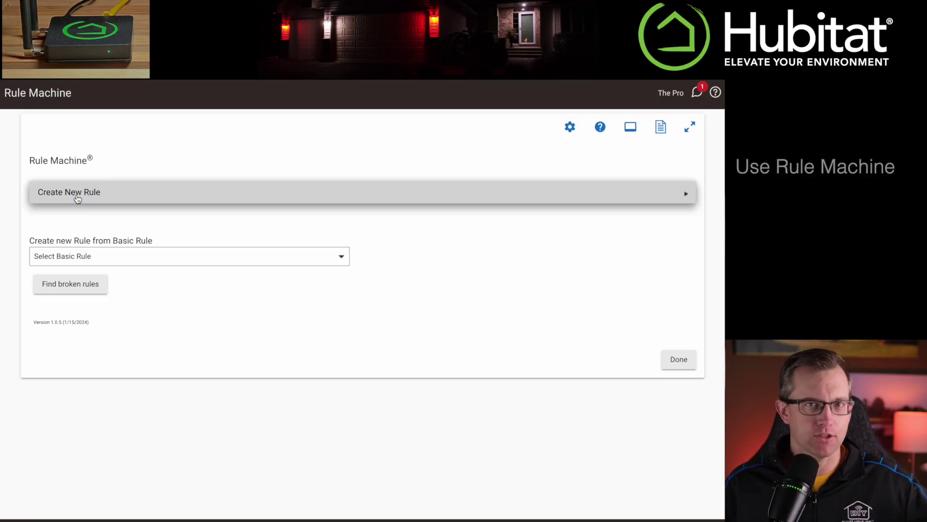
text(exterior )
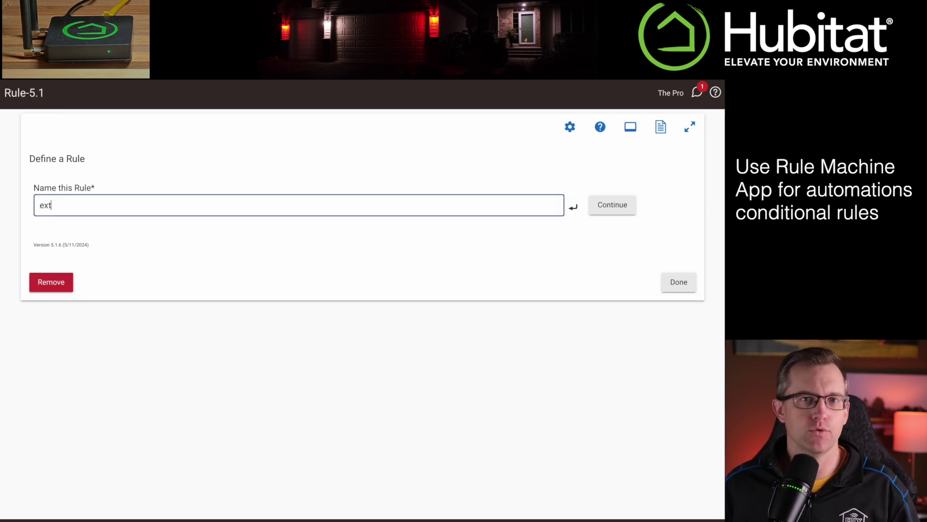
text(lights with holidays)
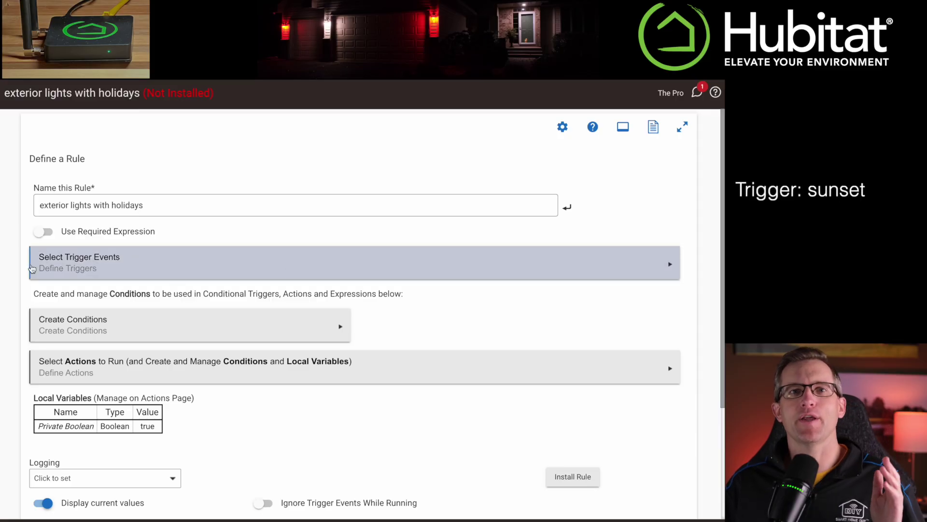
click(94, 268)
click(91, 212)
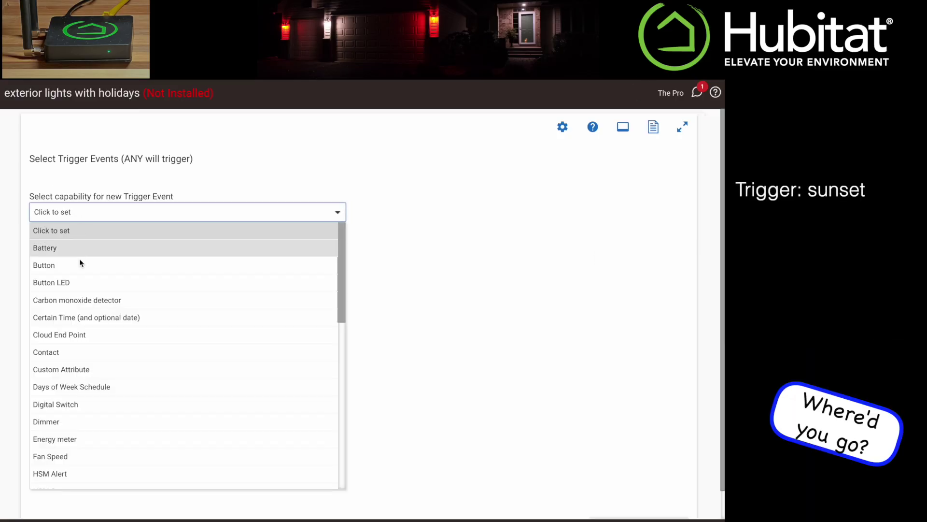
click(82, 317)
click(89, 212)
click(90, 278)
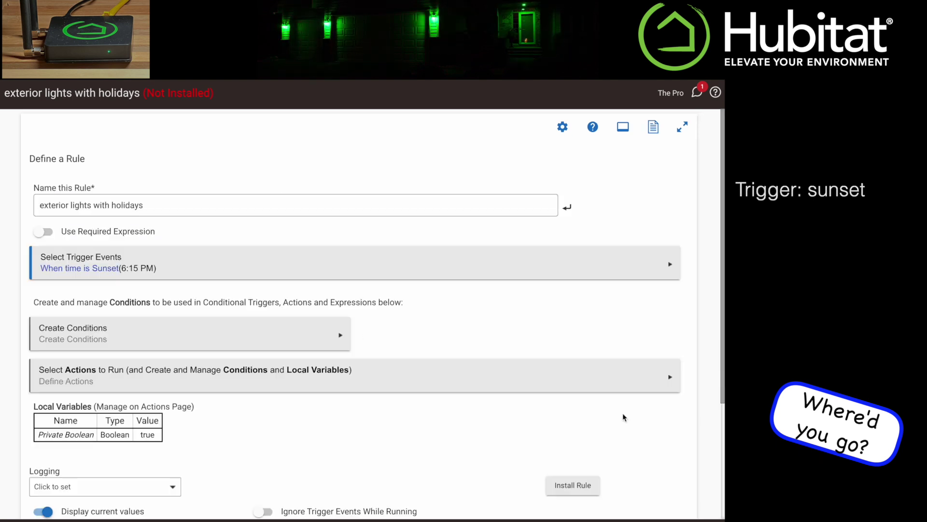
scroll(248, 269, down, 1)
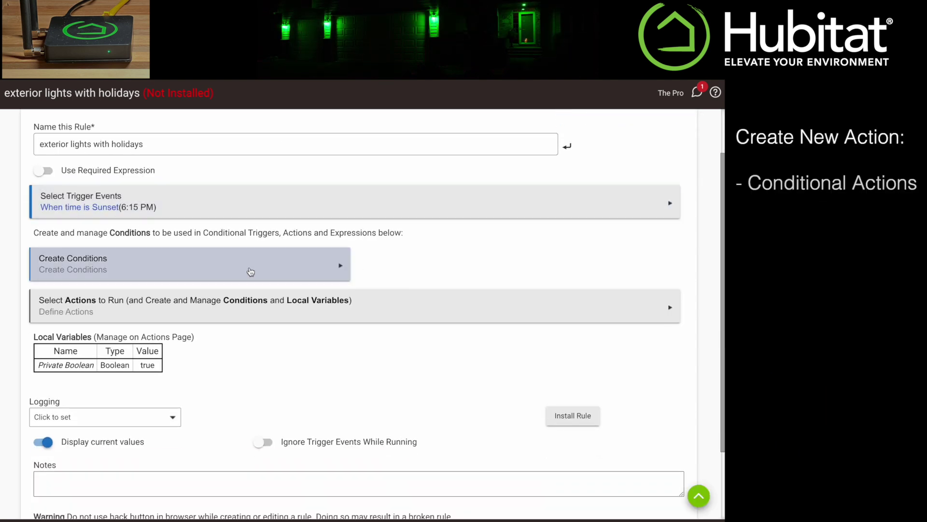
Step: Add an IF Expression THEN conditional action to the rule's actions
click(130, 309)
click(47, 188)
click(104, 217)
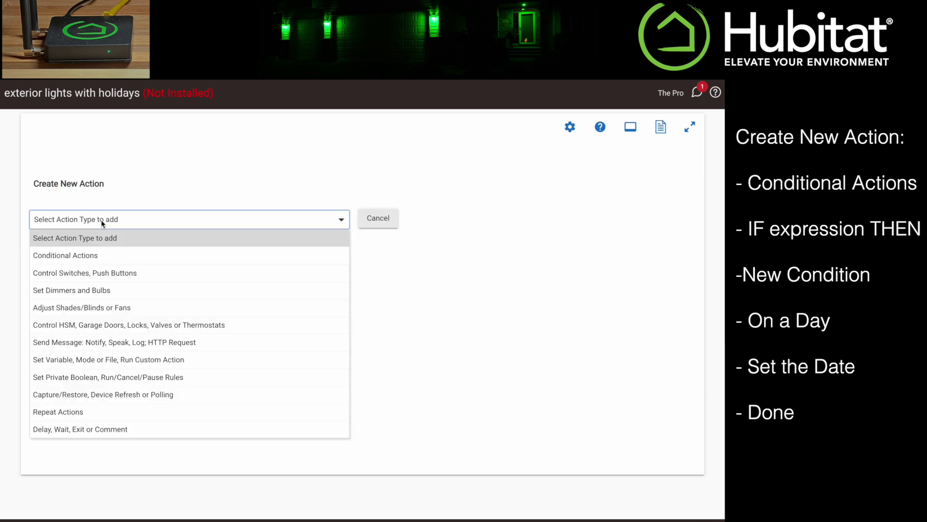
click(90, 256)
click(427, 220)
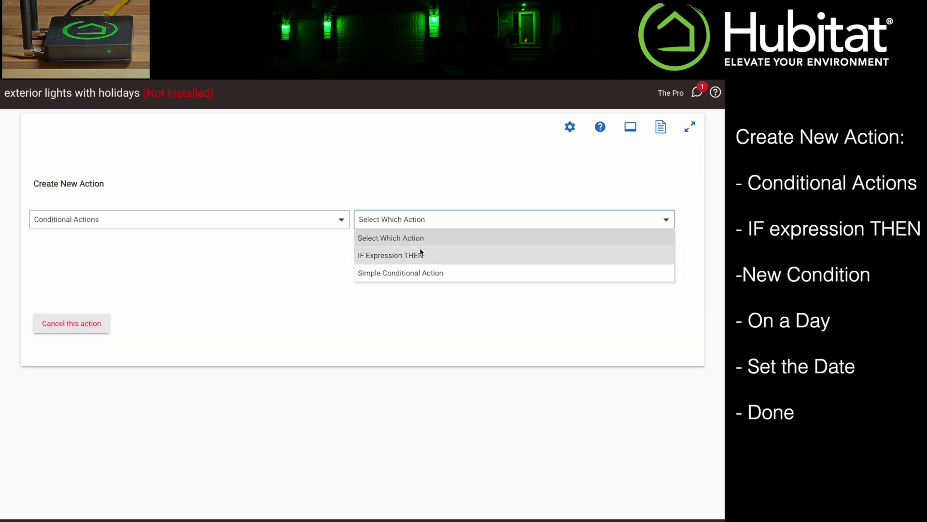
click(417, 256)
Step: Give the IF a new On a Day condition using mm-dd date February 14
click(128, 261)
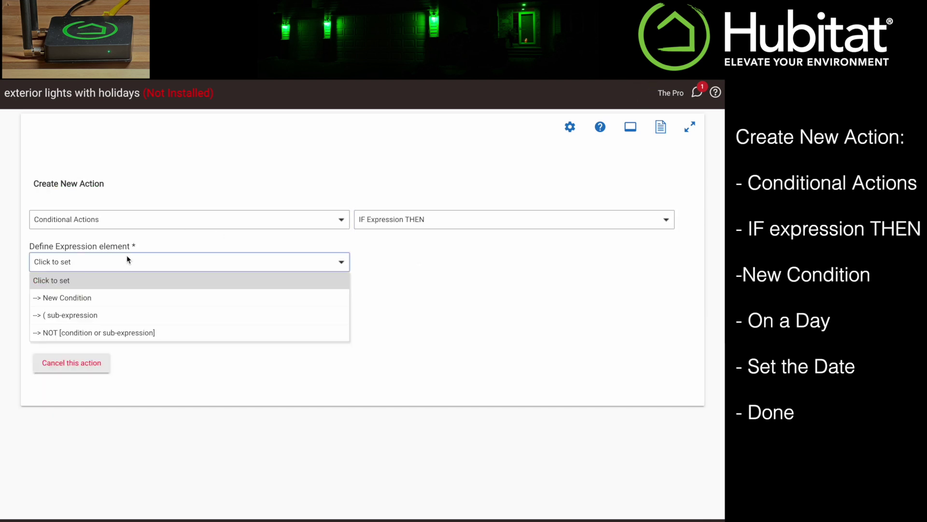
click(72, 294)
scroll(67, 425, down, 3)
scroll(67, 425, down, 1)
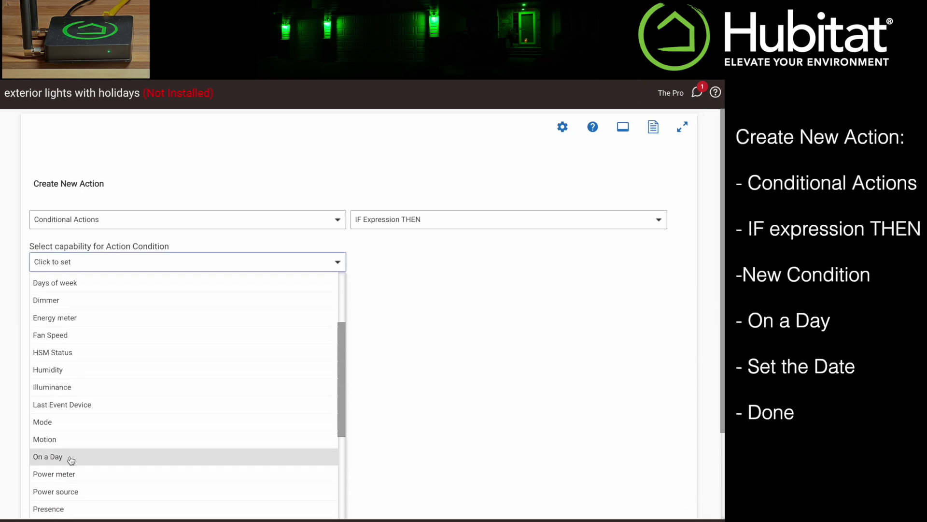
click(71, 458)
click(125, 263)
click(71, 298)
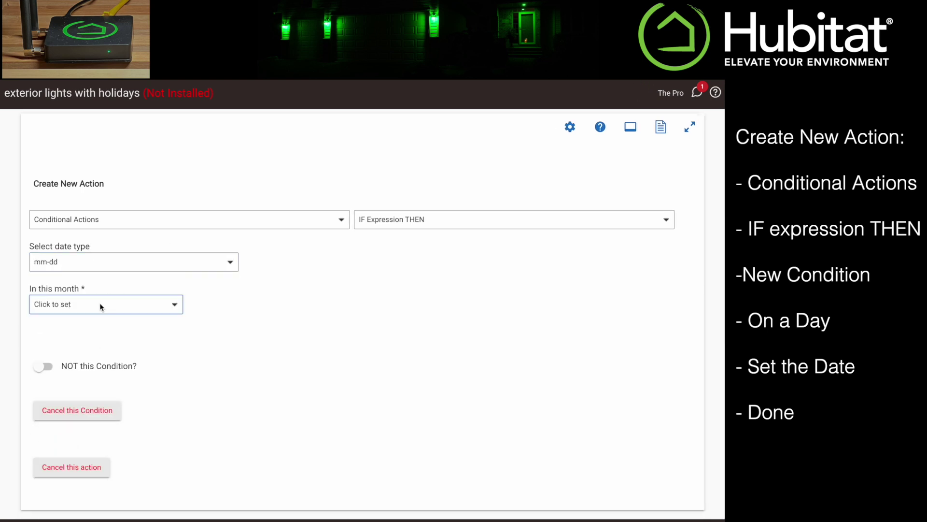
click(72, 304)
click(67, 357)
click(318, 305)
scroll(244, 478, down, 1)
click(244, 480)
click(393, 435)
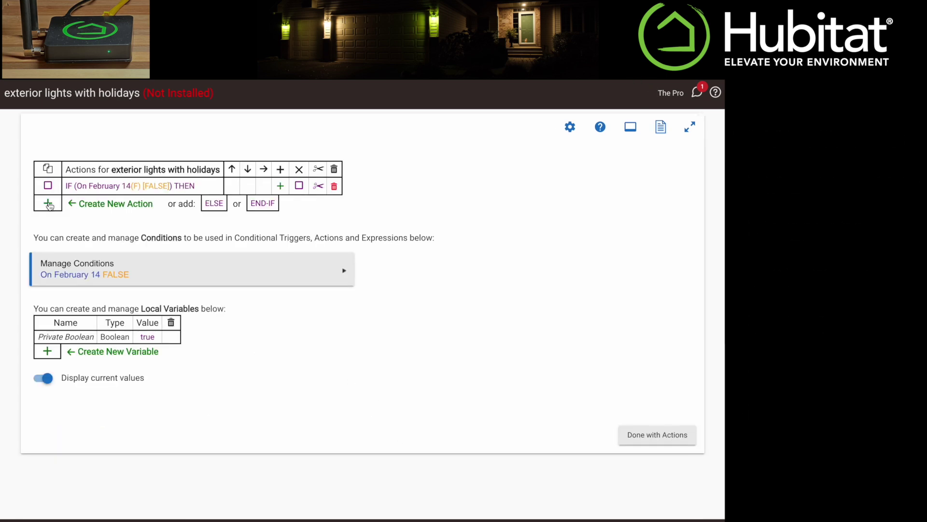
Step: Add a Set color action turning Garage left and Garage right Pink
click(48, 203)
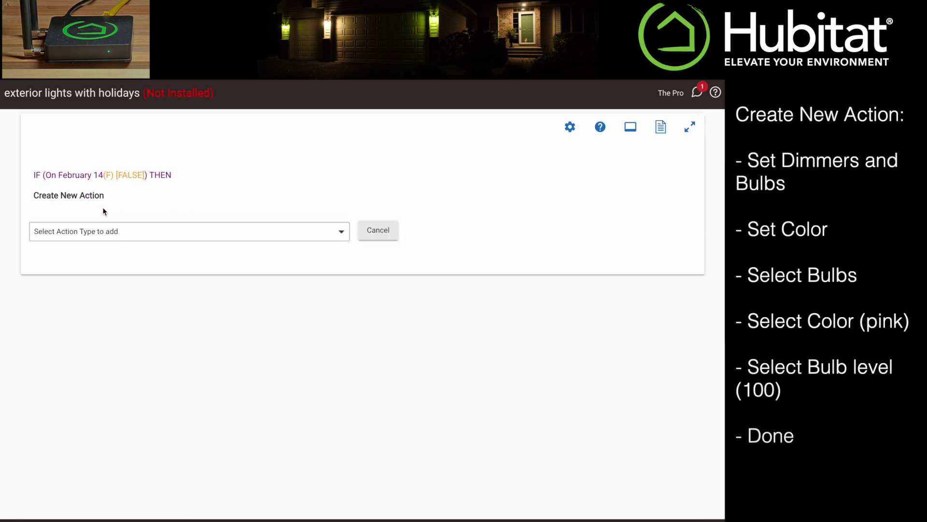
click(118, 234)
click(89, 301)
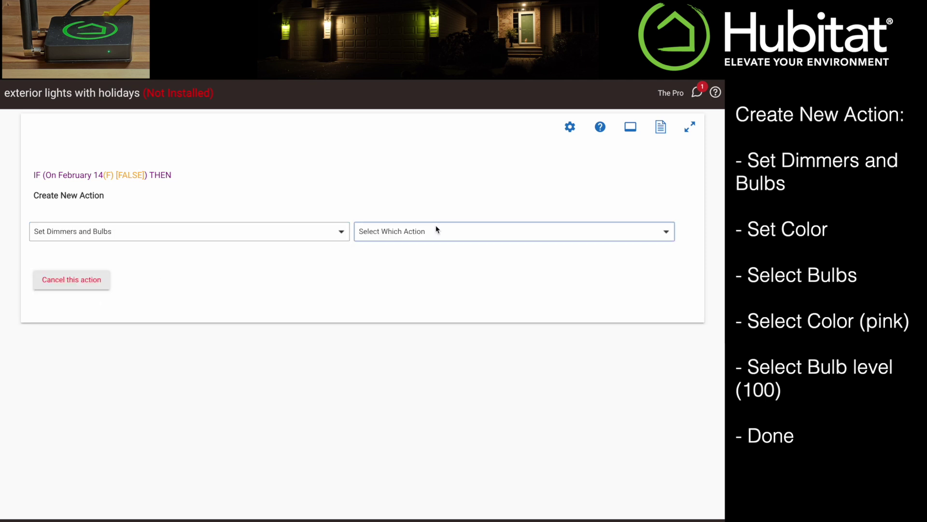
click(437, 230)
click(369, 407)
click(112, 268)
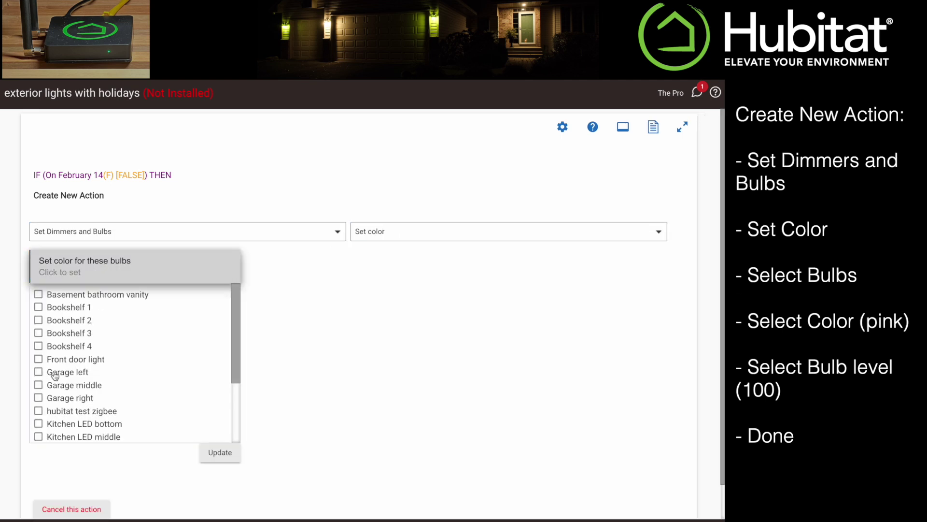
click(38, 371)
click(38, 399)
click(217, 450)
click(281, 268)
click(385, 313)
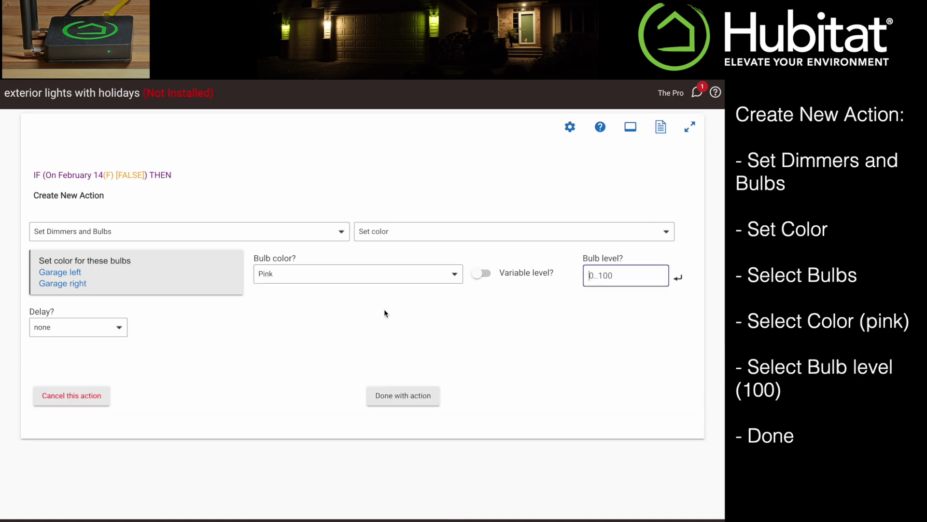
click(403, 395)
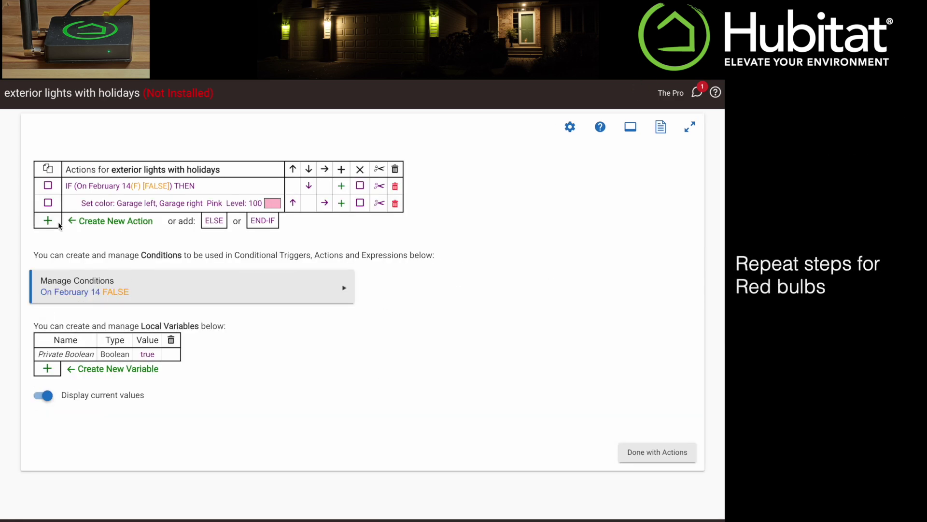
Step: Add a Set color action turning Garage middle and Front door light Red
click(48, 223)
click(97, 243)
click(82, 313)
click(381, 243)
click(384, 418)
click(85, 277)
scroll(51, 383, down, 1)
click(43, 371)
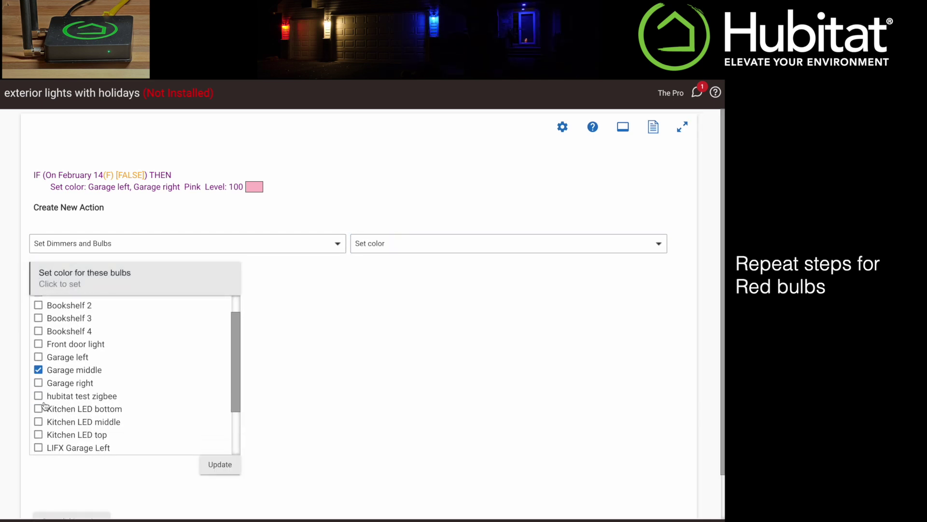
click(39, 345)
click(335, 289)
click(357, 285)
click(453, 314)
click(403, 407)
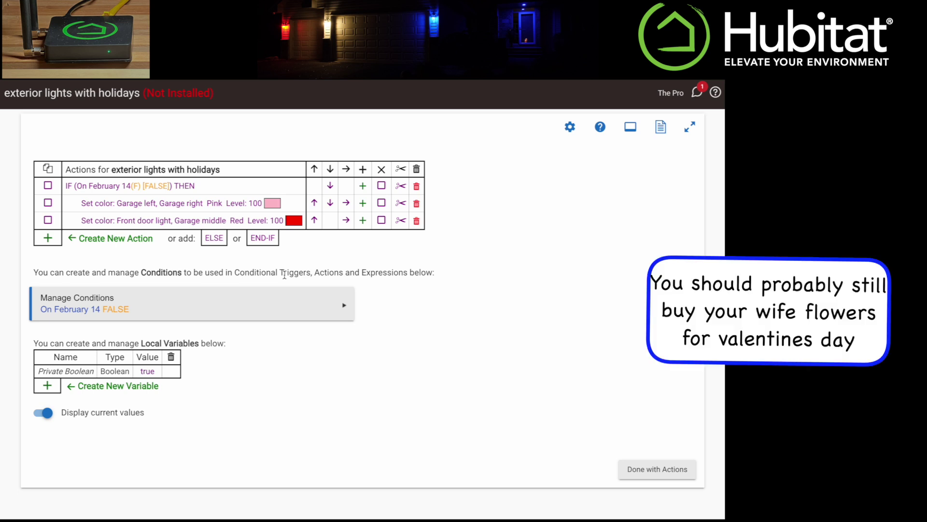
Step: Add an ELSE-IF Expression THEN conditional after the colour actions
click(53, 238)
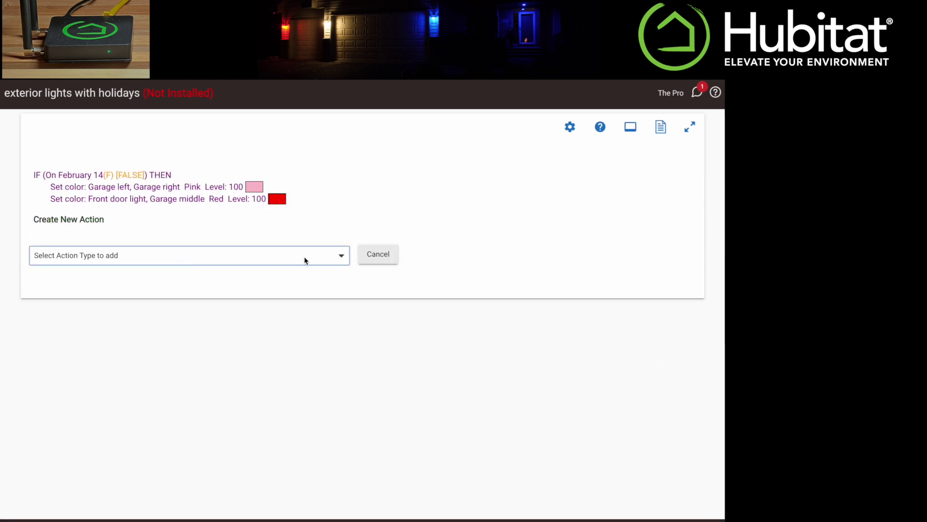
click(259, 256)
click(129, 295)
click(381, 260)
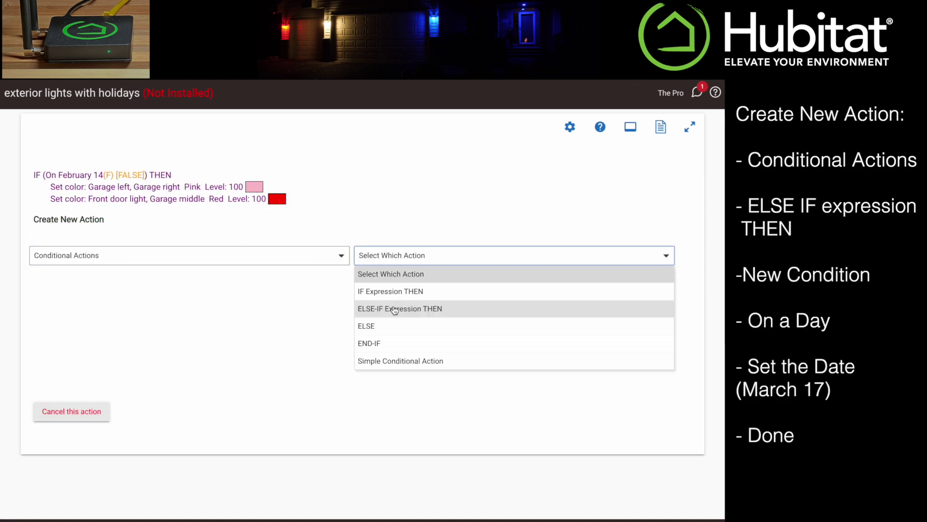
click(393, 305)
Step: Give the ELSE-IF a new On a Day condition using mm-dd date March 17
click(57, 298)
click(71, 335)
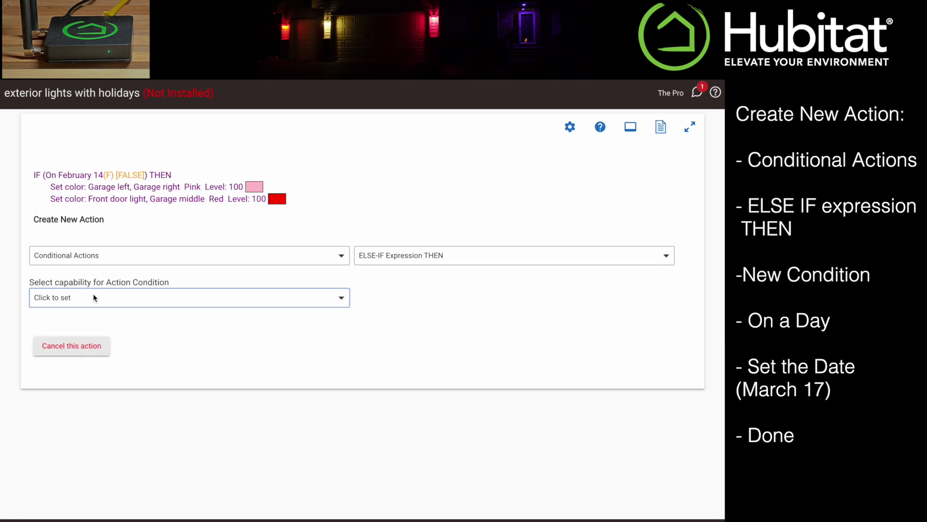
click(92, 296)
click(174, 303)
click(87, 338)
click(84, 338)
click(72, 405)
click(221, 337)
scroll(222, 425, down, 3)
click(224, 453)
click(412, 466)
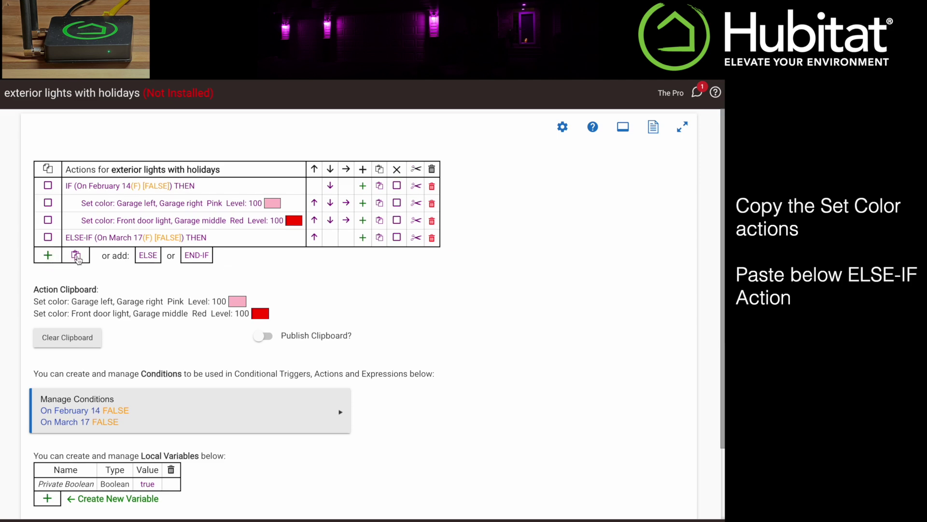
Step: Paste both Set color actions under the ELSE-IF and change the Garage left/right colour to Green
click(76, 256)
click(206, 260)
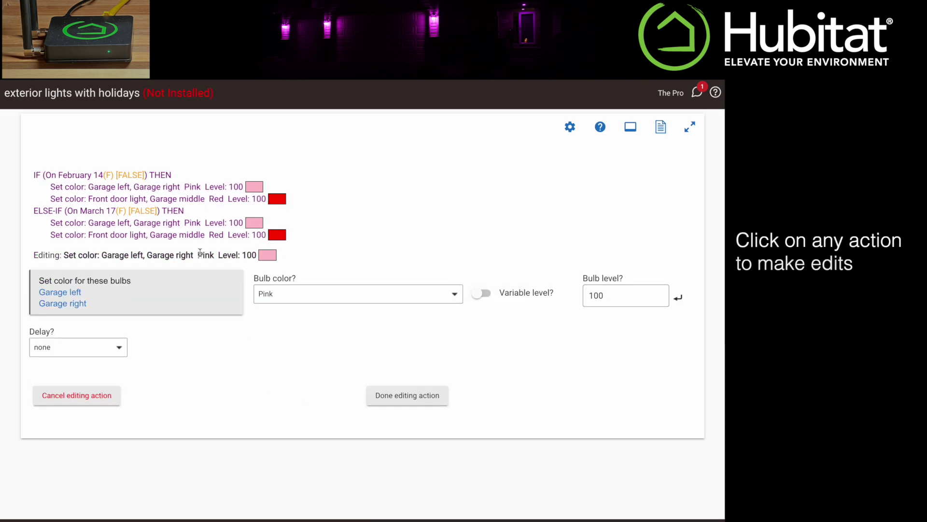
click(337, 295)
click(288, 435)
click(384, 397)
Step: Start recolouring the pasted Front door light action and scroll to the table's bottom
click(218, 276)
click(302, 296)
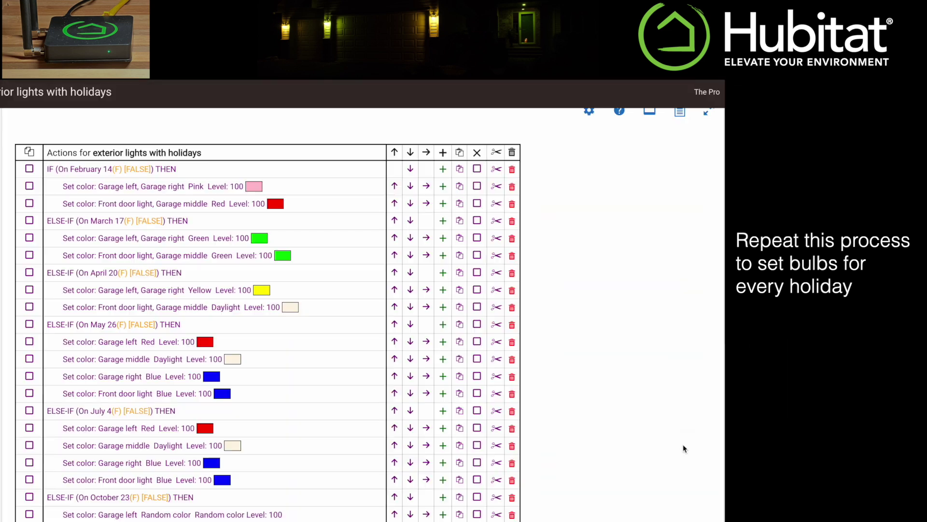
scroll(683, 444, down, 2)
scroll(683, 444, down, 3)
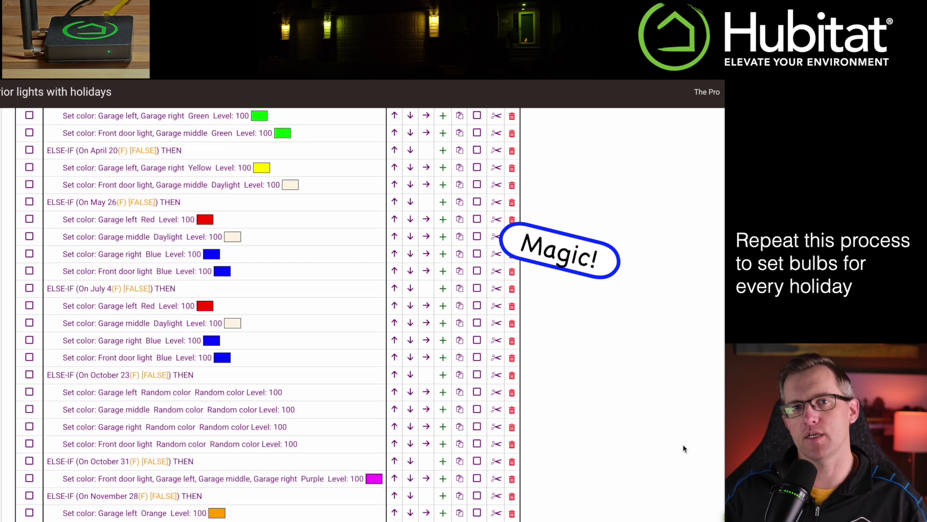
scroll(683, 445, down, 2)
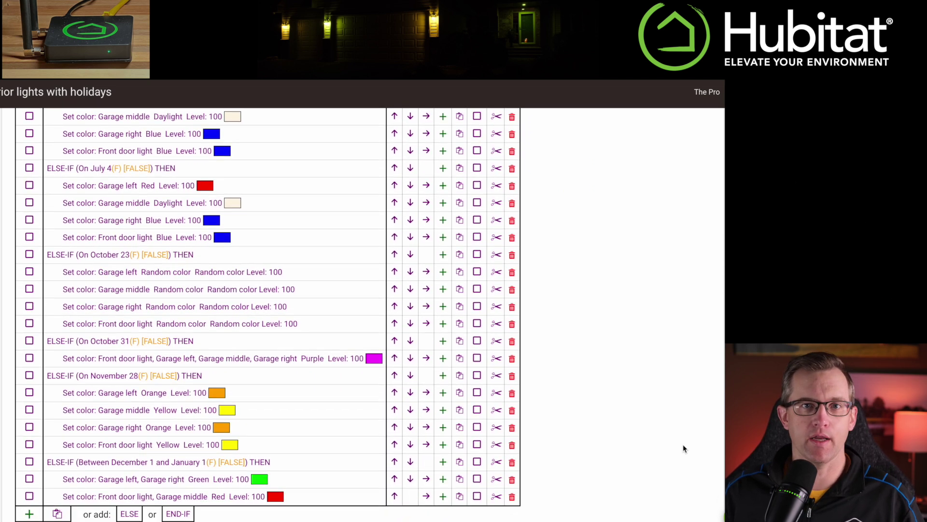
scroll(683, 447, down, 2)
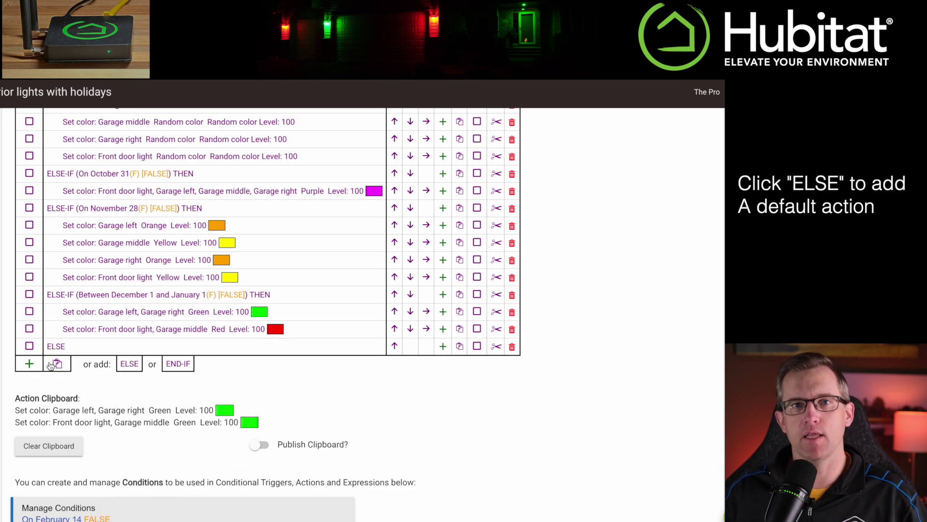
Step: Add a Set Dimmers and Bulbs > Set color temperature action under the ELSE
click(29, 363)
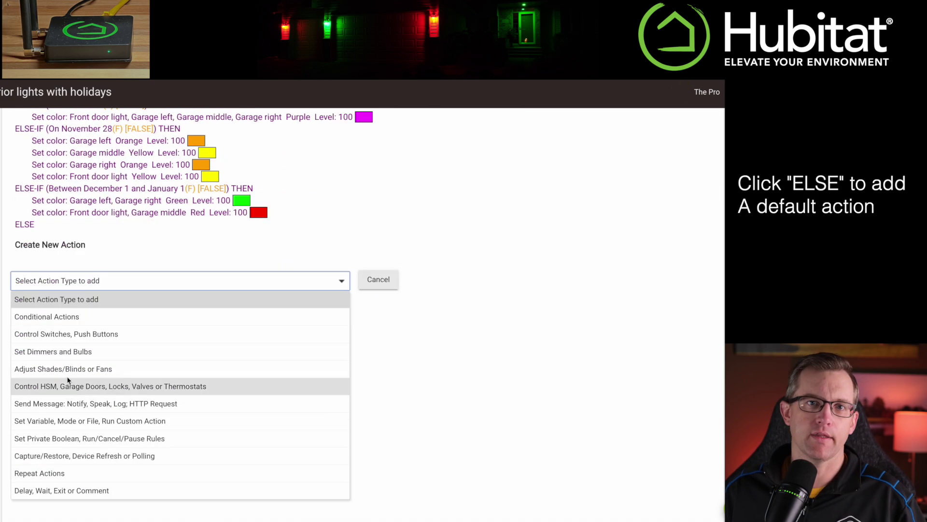
click(48, 352)
click(431, 492)
scroll(410, 467, down, 2)
scroll(410, 466, down, 3)
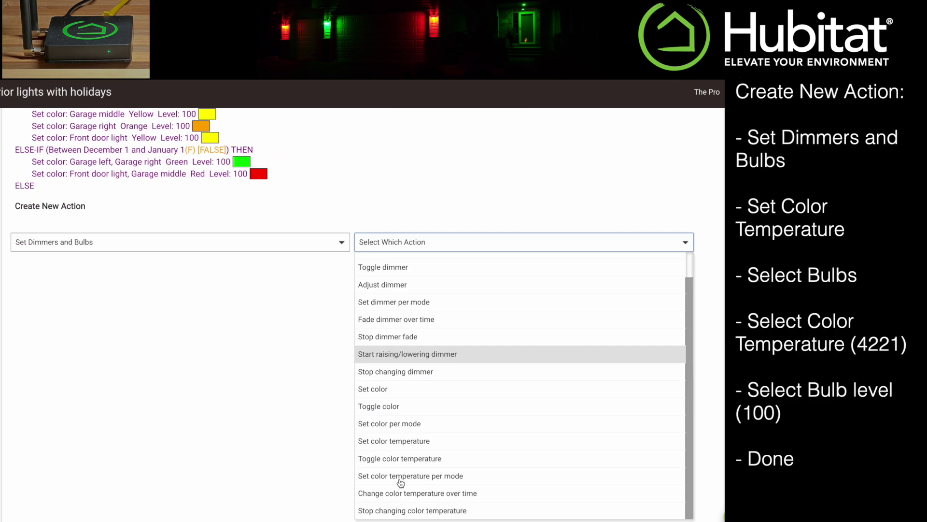
click(462, 497)
Step: Set the exterior bulbs to colour temperature 4221 at level 100 and finish the action
click(85, 437)
scroll(85, 442, down, 3)
scroll(85, 442, up, 4)
click(19, 477)
click(20, 490)
click(19, 464)
click(101, 449)
text(4221)
click(408, 441)
text(100)
key(Return)
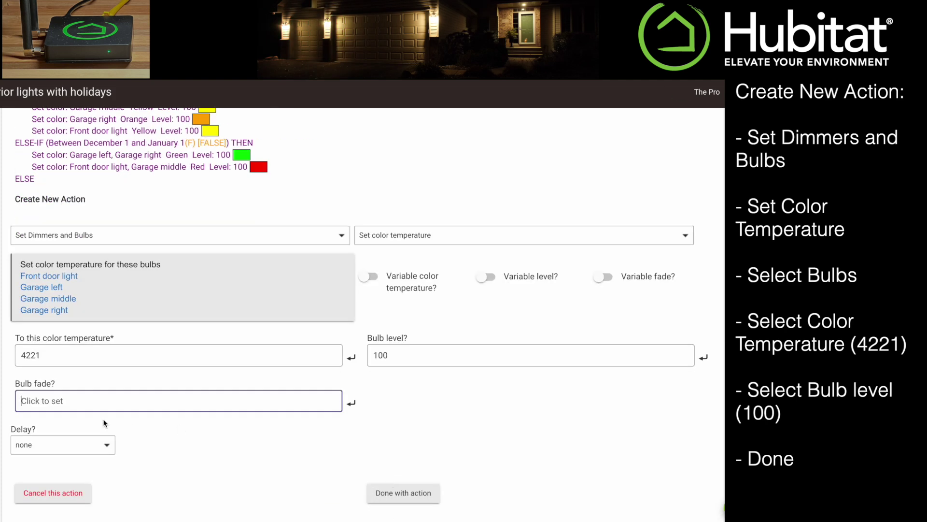
click(414, 488)
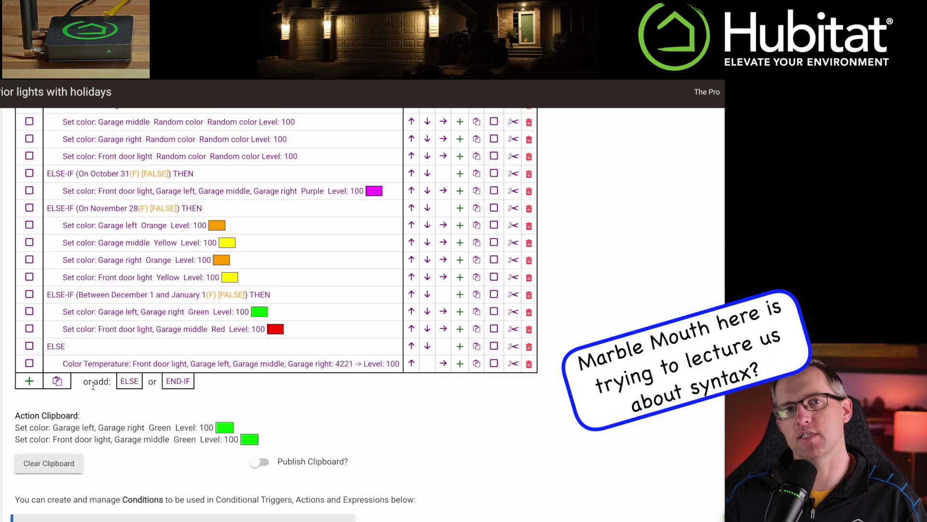
Step: Append an END-IF after the colour-temperature action and review the full action list
click(172, 381)
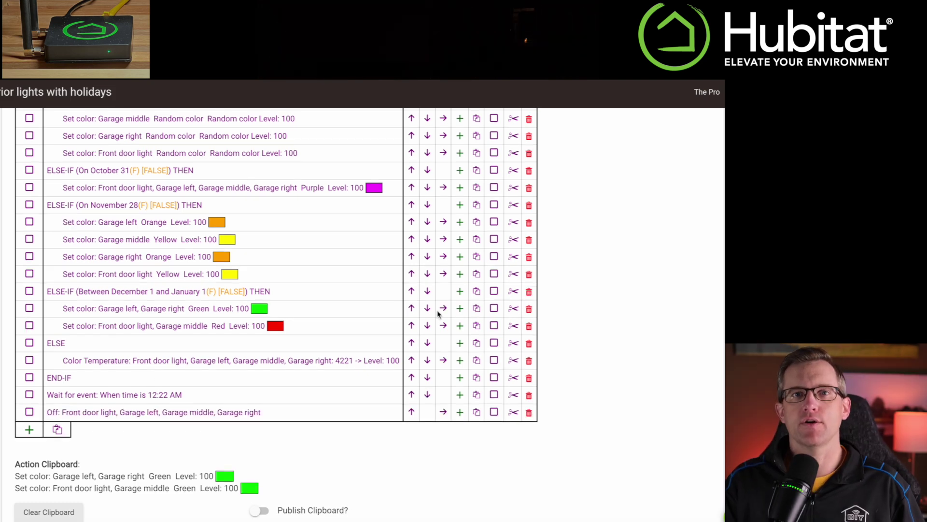
scroll(439, 314, up, 9)
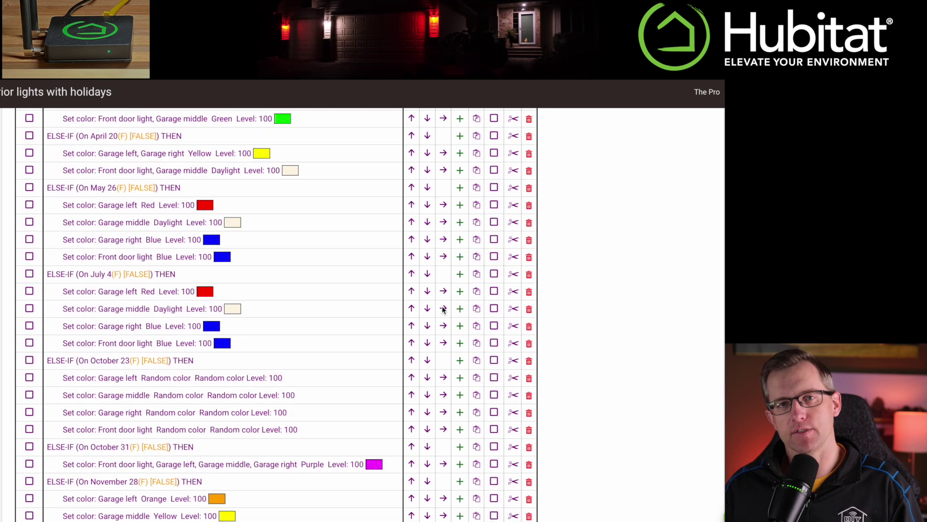
scroll(457, 322, down, 3)
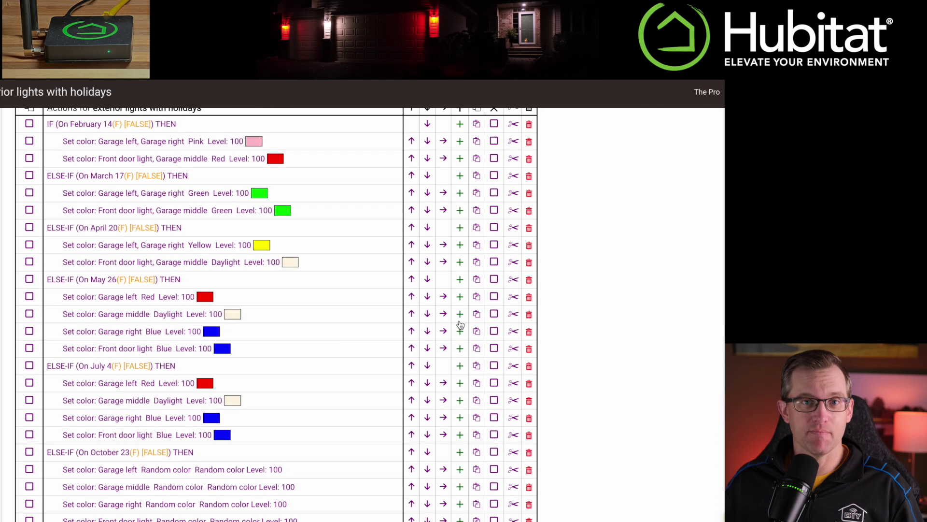
scroll(459, 325, down, 2)
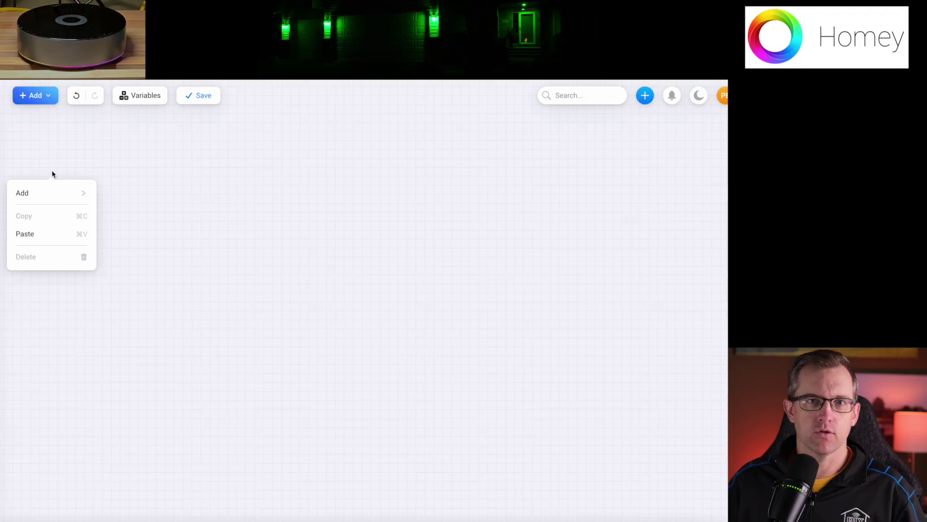
Step: Add a Date & Time 'The sun sets in' trigger card to the Homey flow
mouse_move(53, 191)
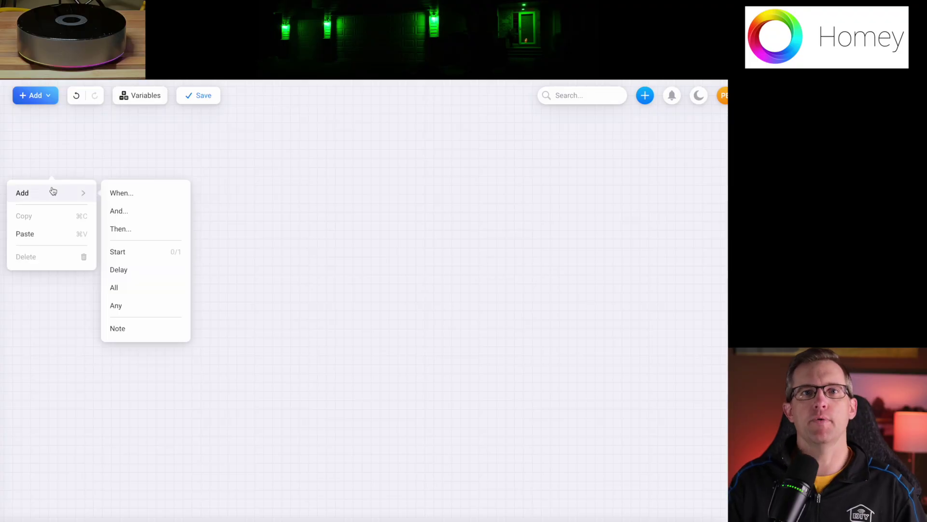
click(122, 193)
click(106, 233)
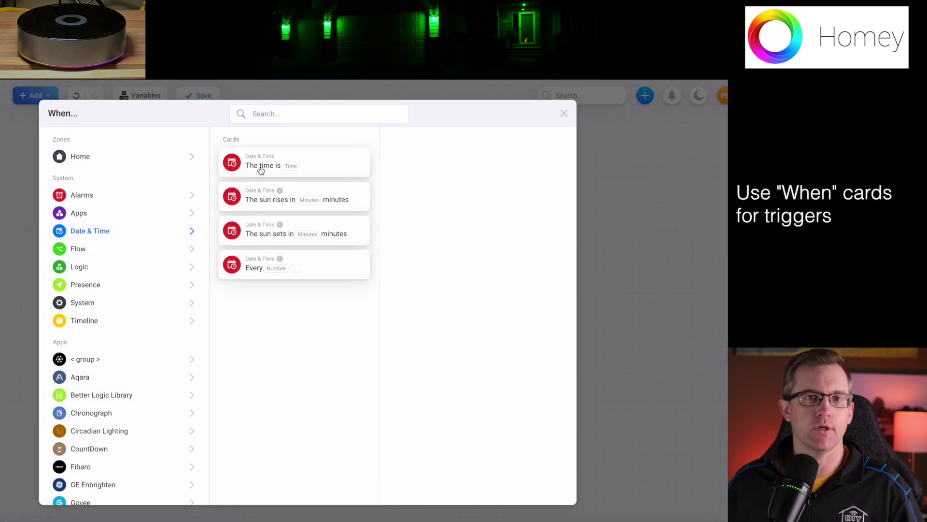
click(270, 231)
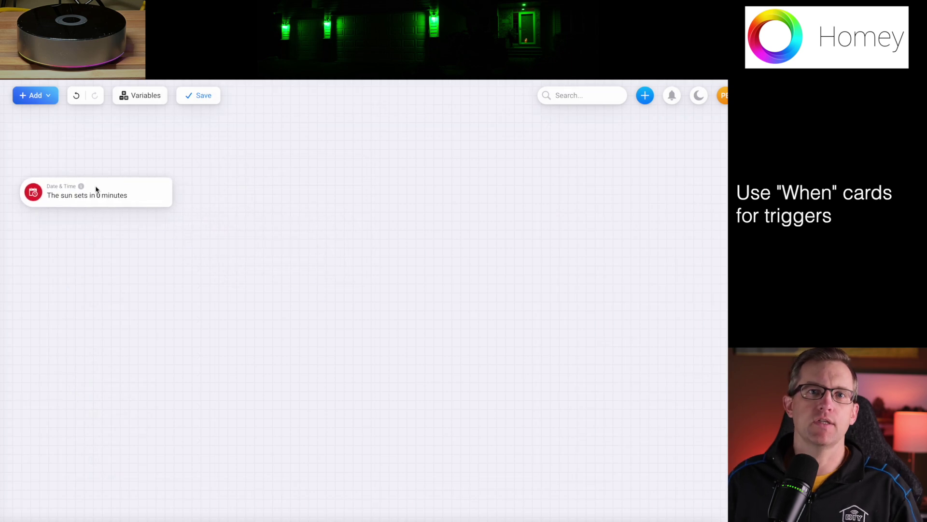
Step: Add a 'day and month is 14 February' condition card after the sunset trigger
right_click(101, 227)
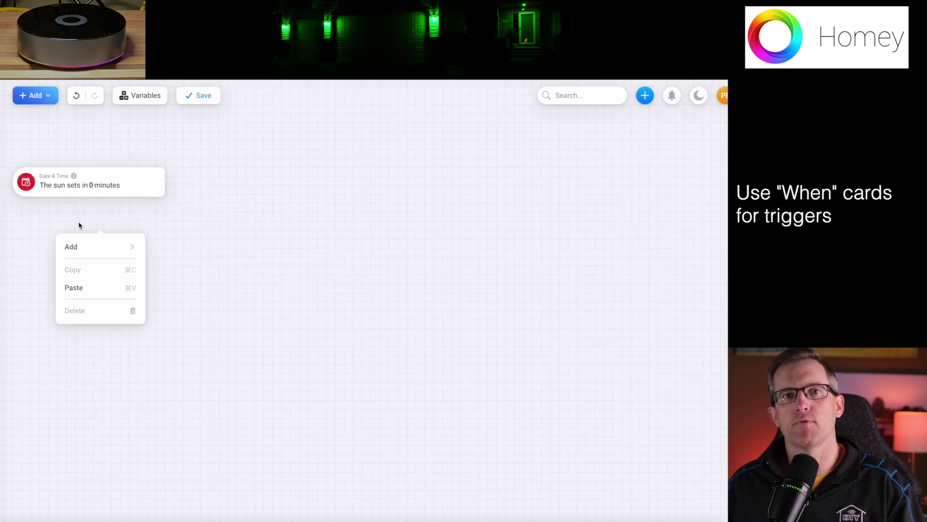
mouse_move(147, 252)
click(167, 264)
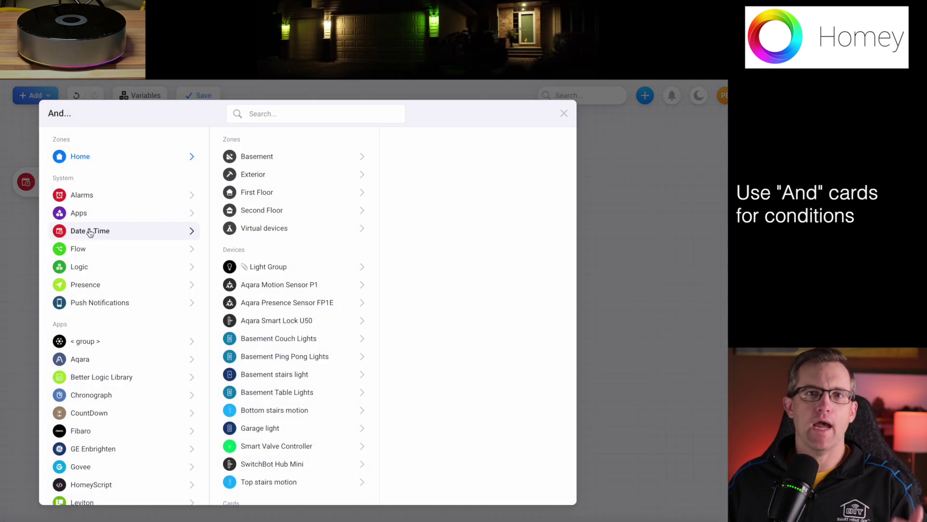
click(92, 231)
click(280, 266)
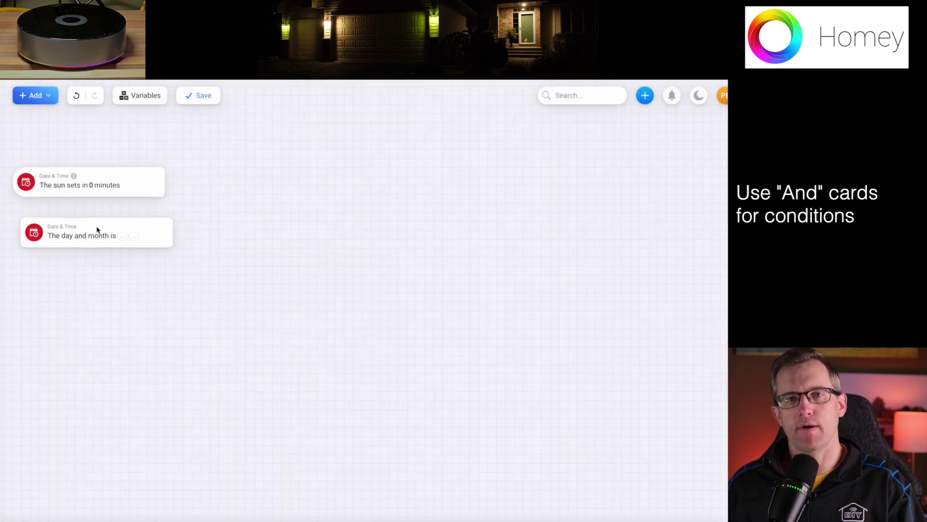
click(132, 230)
click(121, 416)
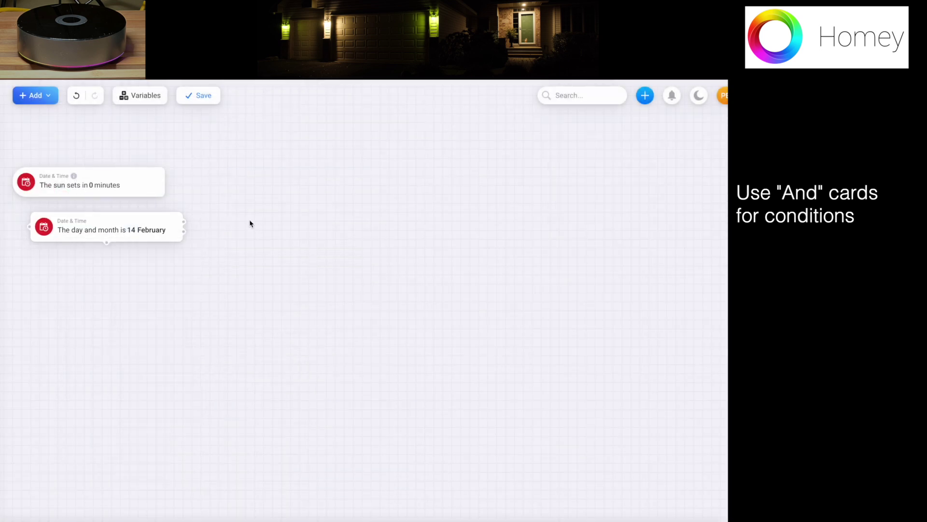
drag(250, 223, 252, 225)
Step: Add a Then card turning on All Lights in the Exterior zone
click(298, 181)
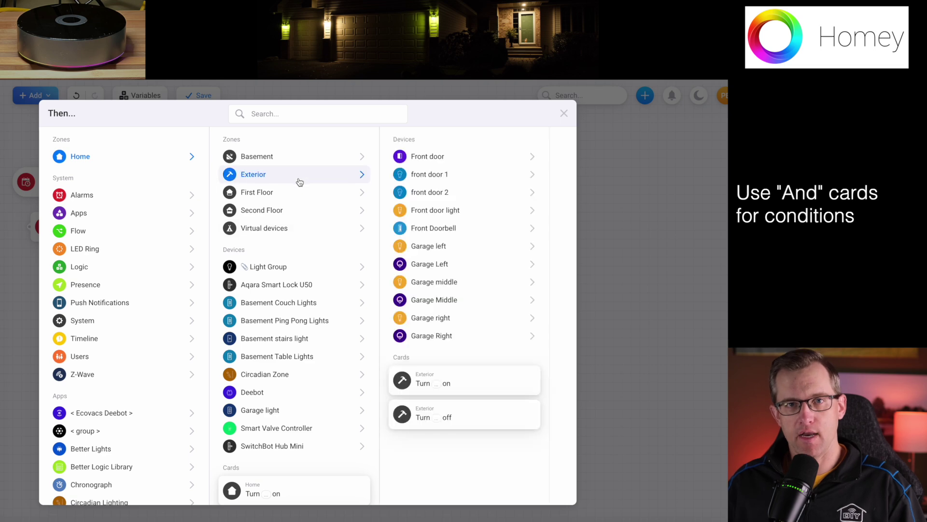
click(437, 387)
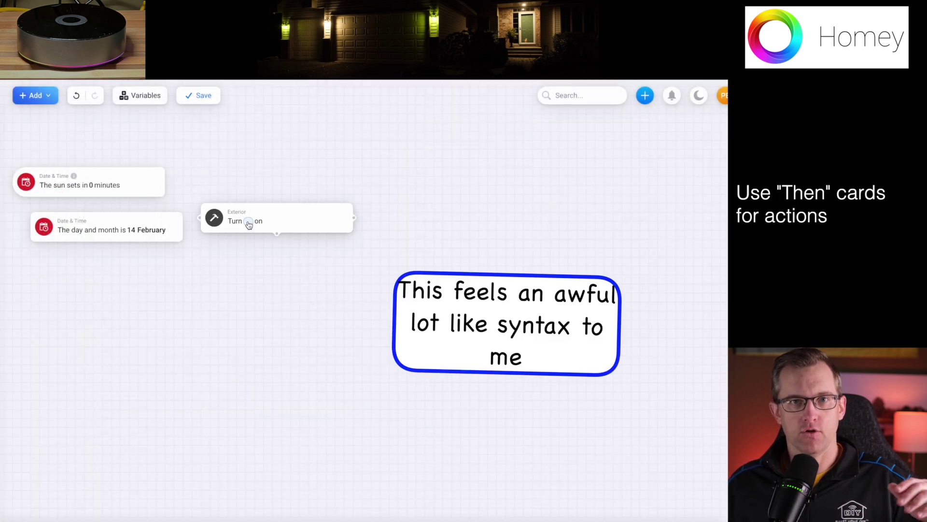
click(249, 220)
click(232, 256)
click(215, 314)
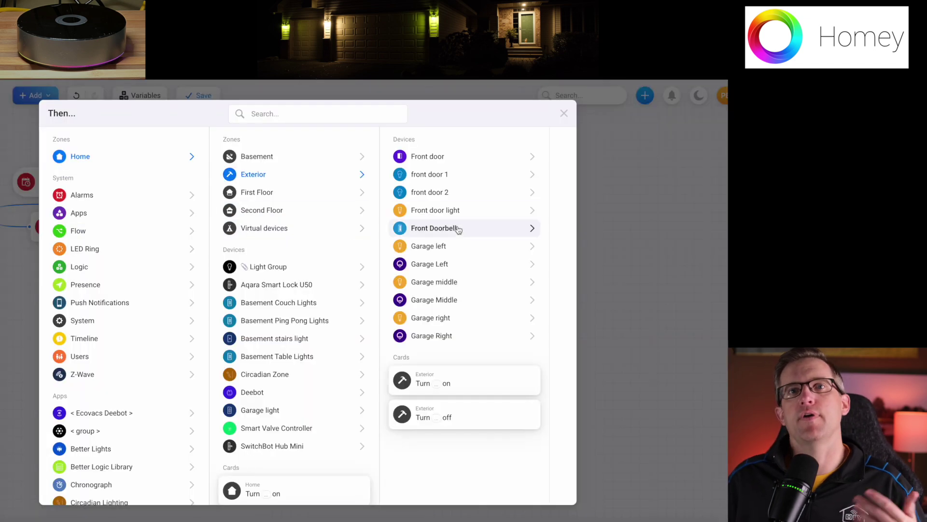
Step: Add Set a color cards with Garage left red and dim cards at 100%
click(486, 248)
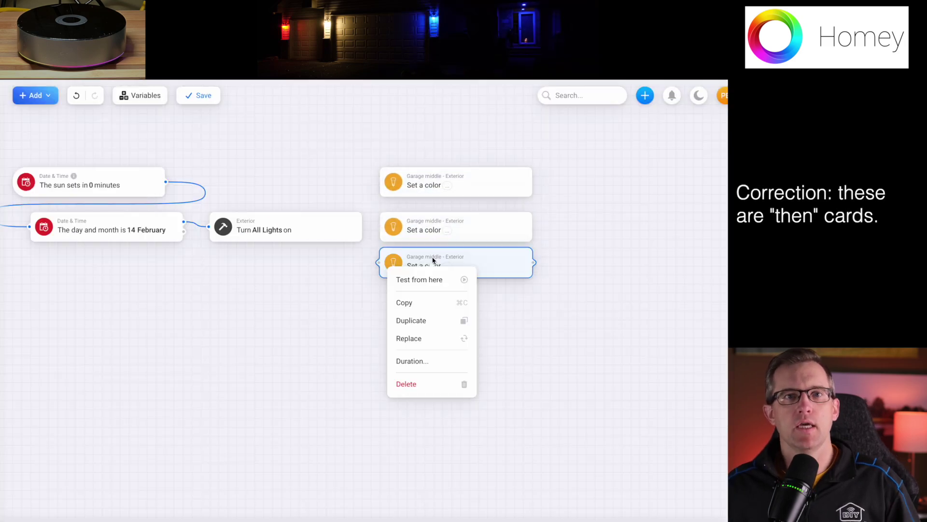
click(405, 319)
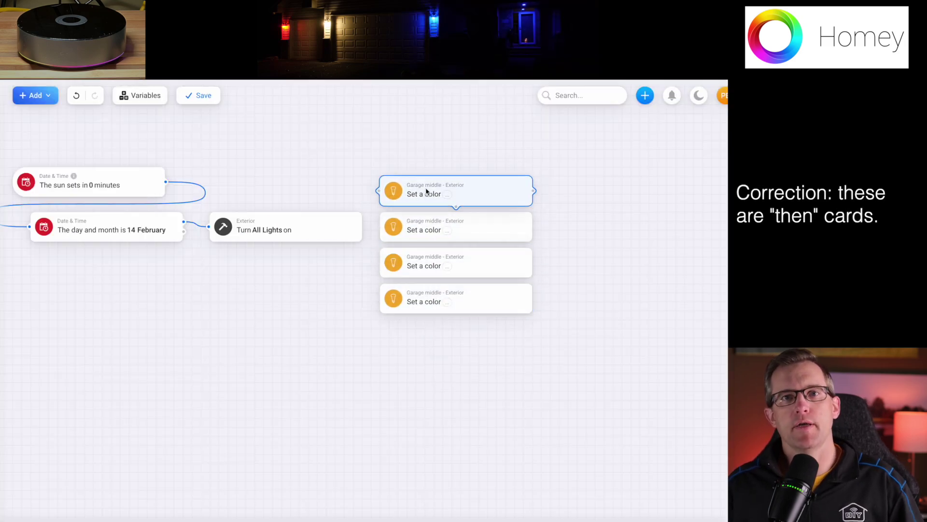
click(427, 191)
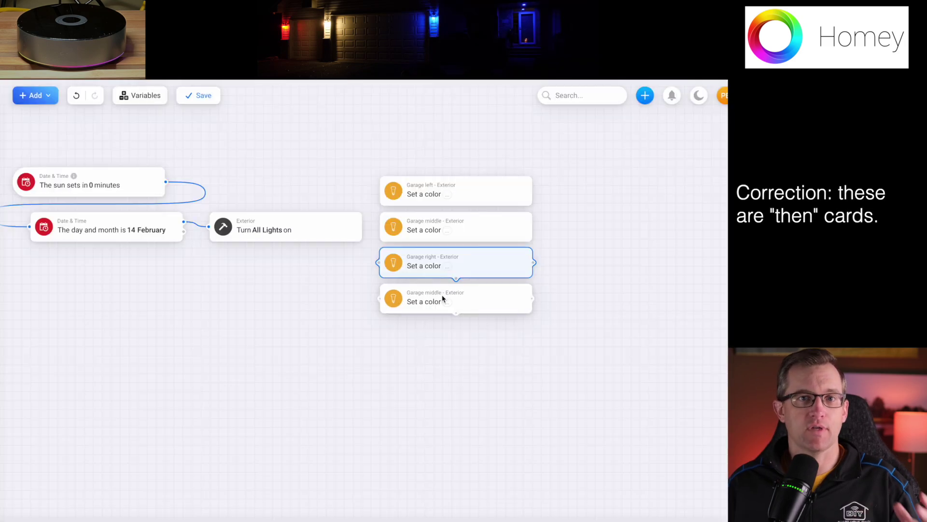
click(443, 298)
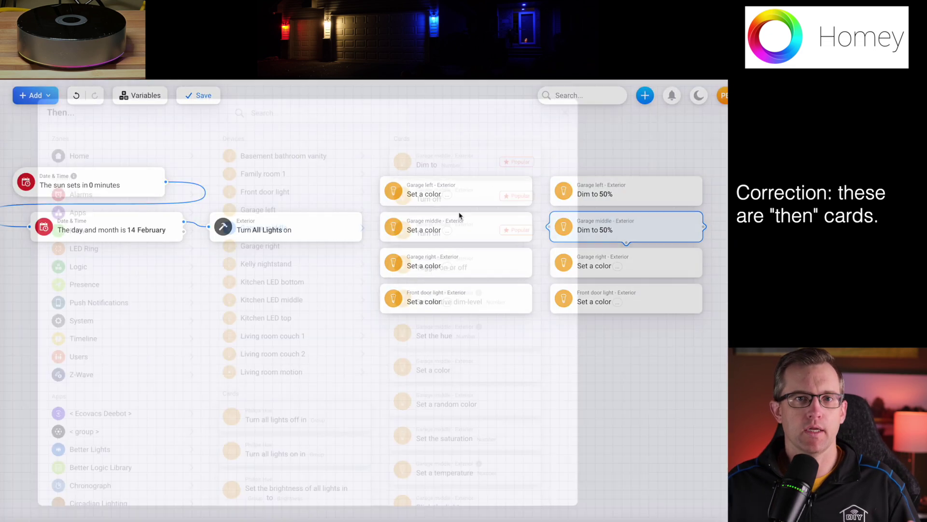
right_click(592, 293)
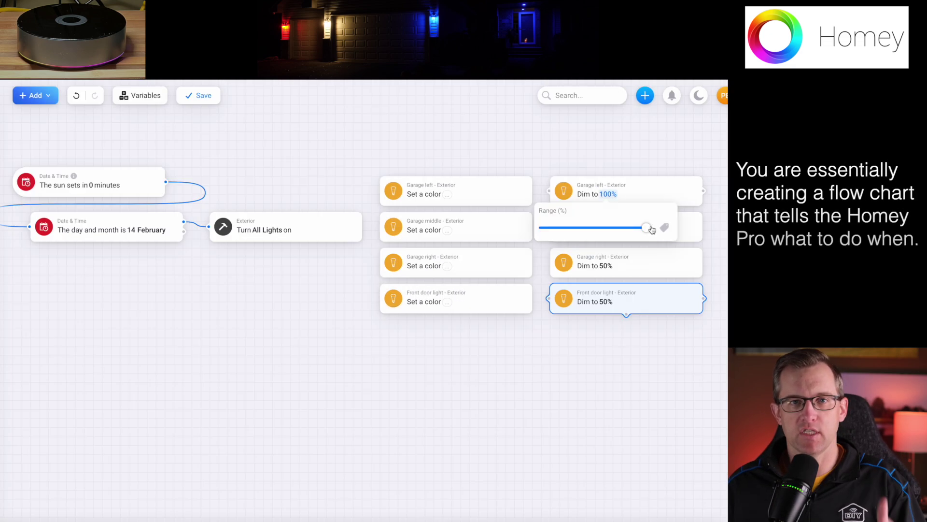
click(604, 301)
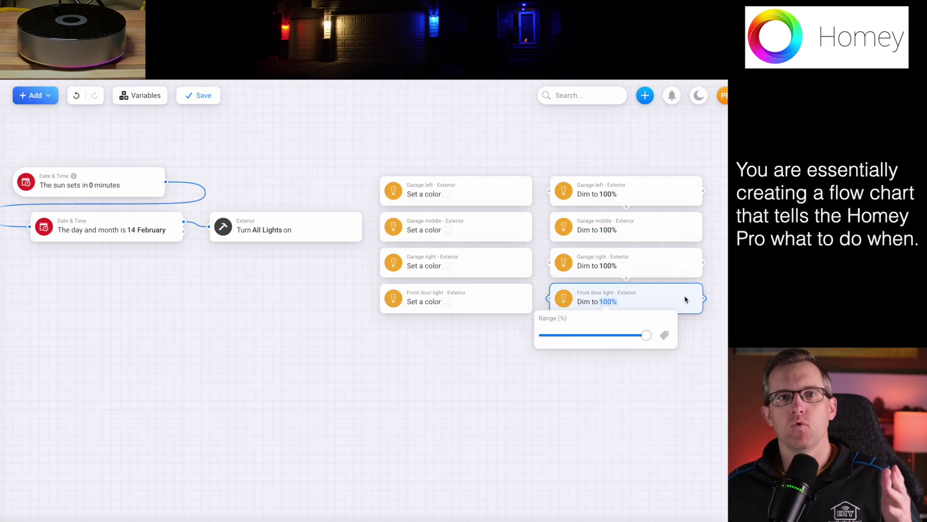
click(446, 193)
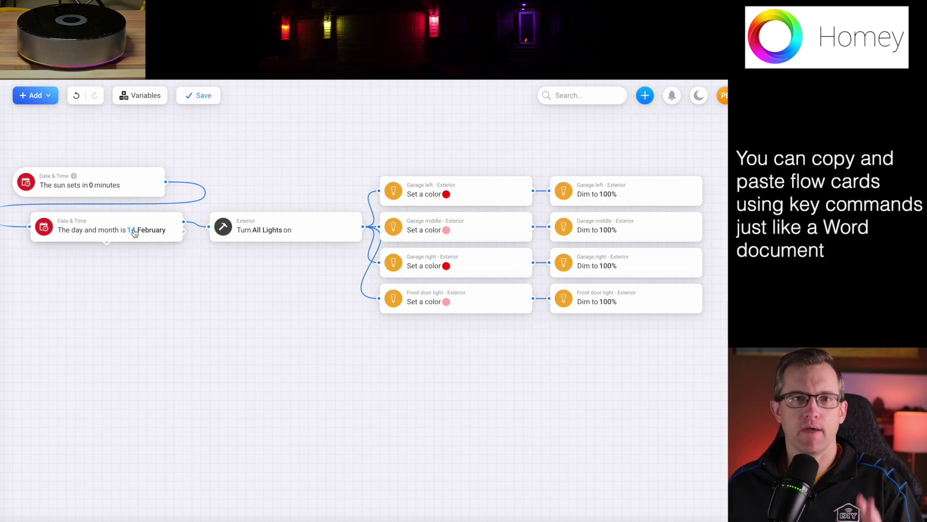
Step: Duplicate the date conditions and paste a copy of the light action cards below
right_click(113, 227)
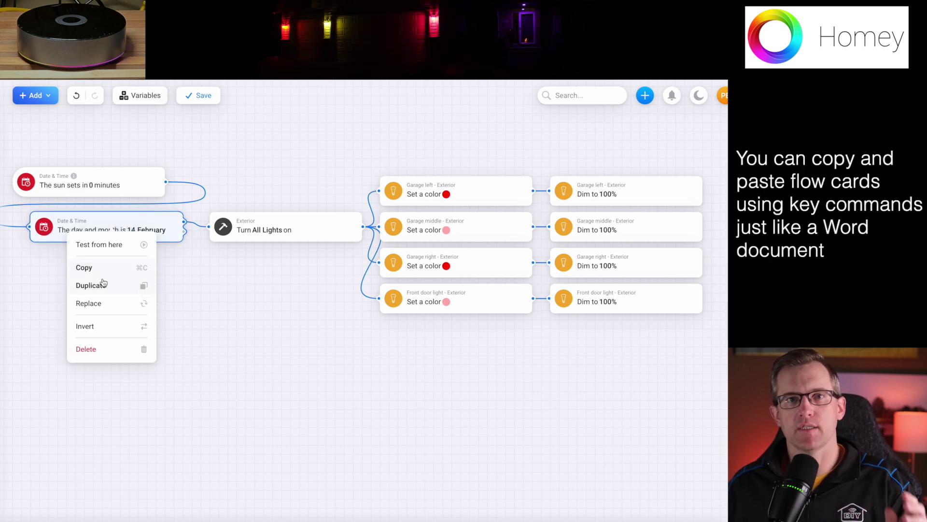
click(99, 289)
right_click(97, 367)
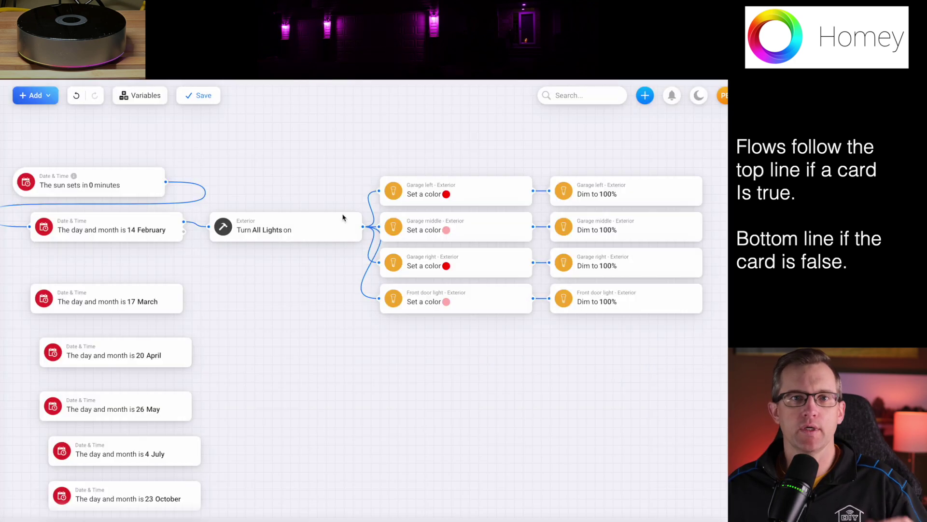
drag(346, 155, 653, 336)
key(ctrl+c)
key(ctrl+v)
drag(546, 368, 425, 342)
Step: Set the copied Garage left card to green and wire 14 February's false path through 17 March
click(446, 346)
click(434, 465)
click(515, 464)
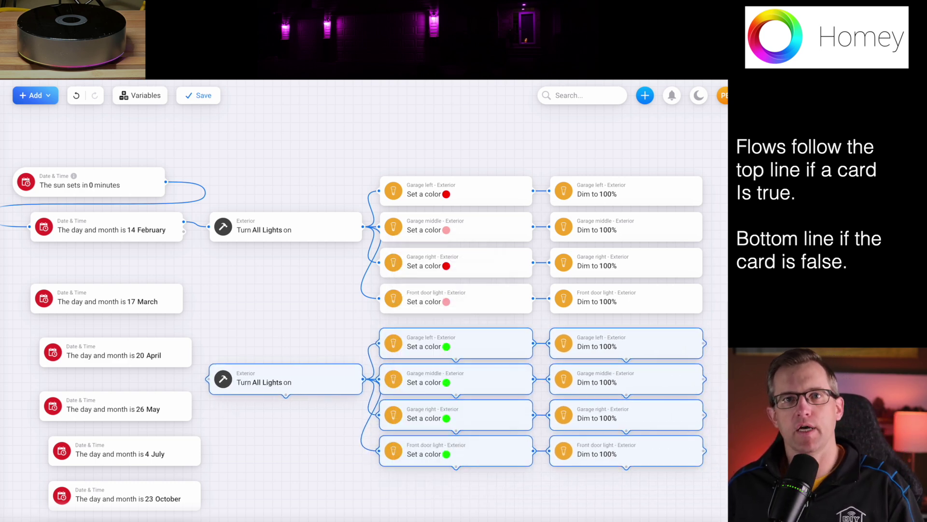
drag(184, 231, 97, 300)
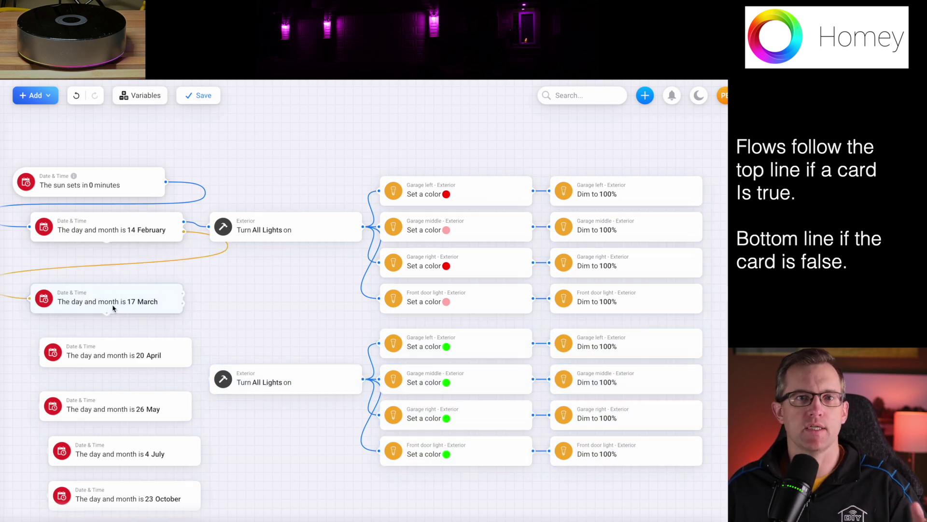
drag(184, 293, 261, 382)
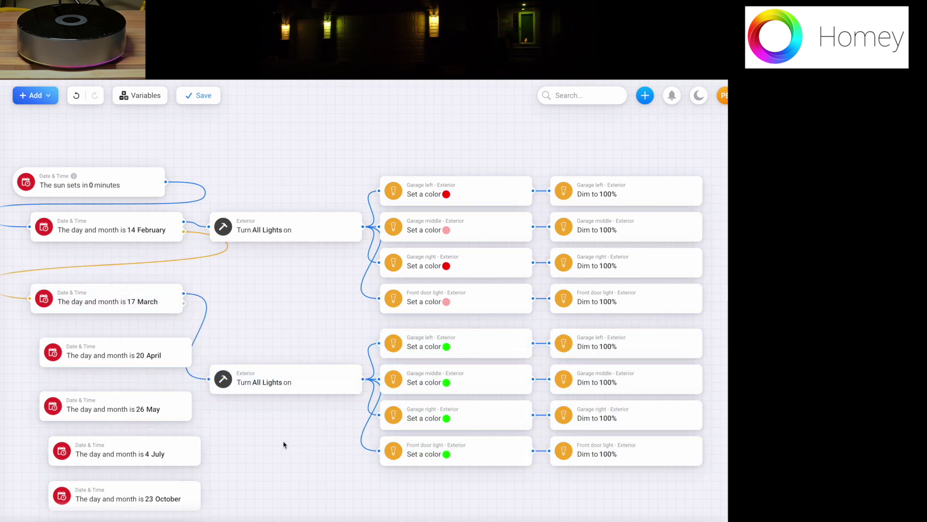
scroll(267, 307, down, 2)
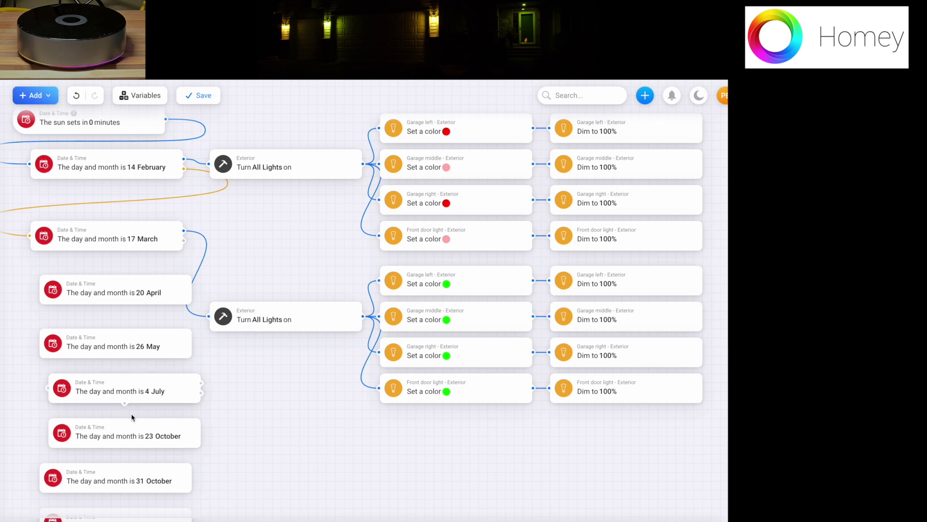
scroll(261, 400, down, 1)
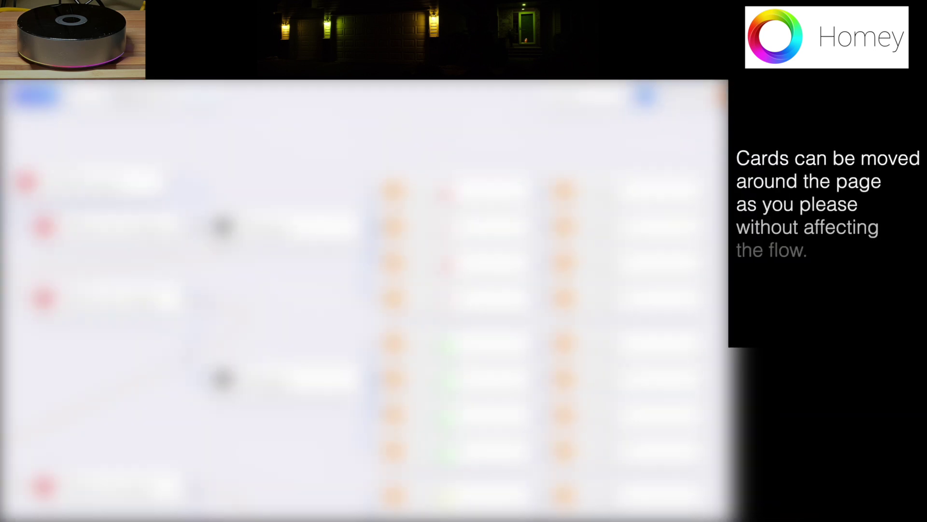
scroll(280, 251, down, 15)
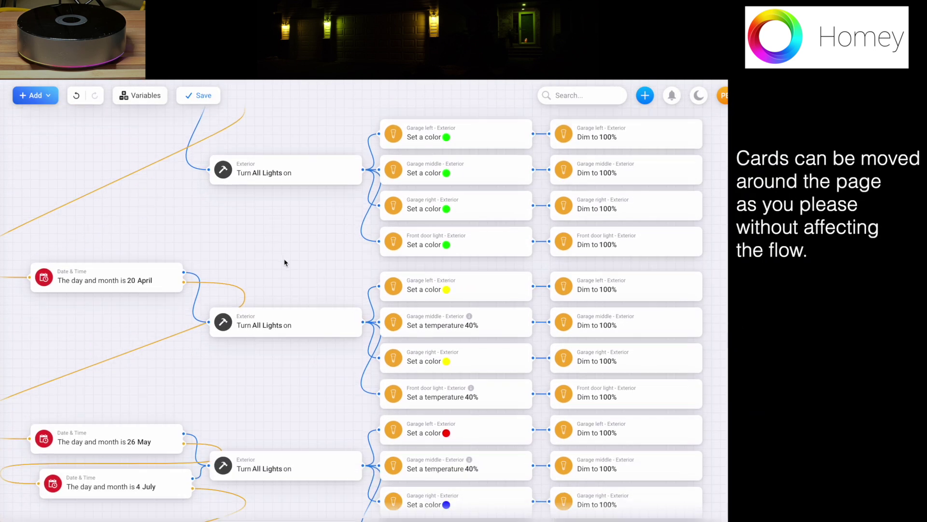
scroll(287, 265, down, 20)
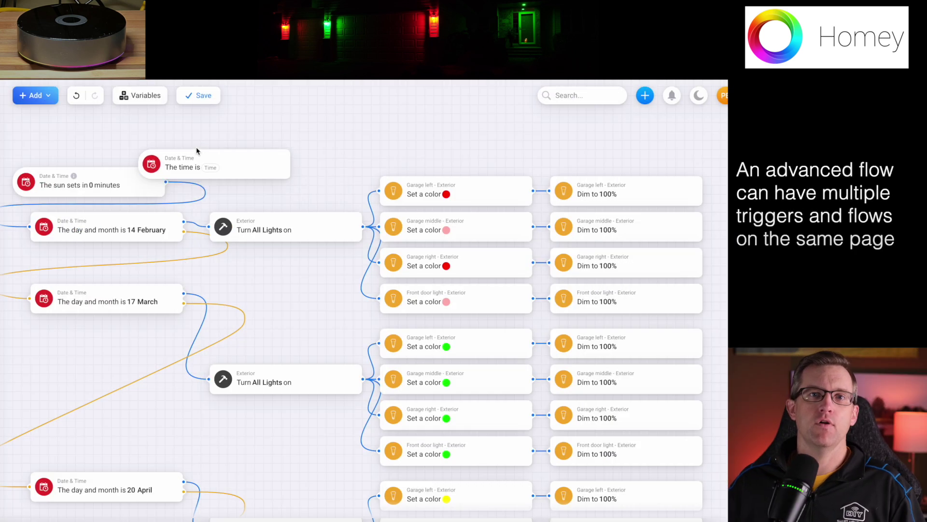
Step: Place a 'The time is' trigger card and attach a Then card turning All Lights off
drag(197, 151, 114, 122)
click(124, 139)
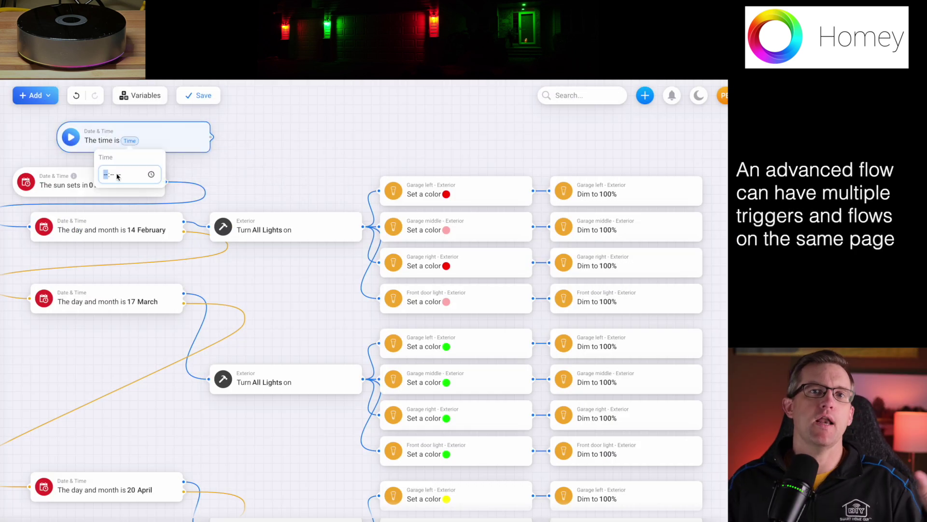
right_click(203, 141)
click(301, 189)
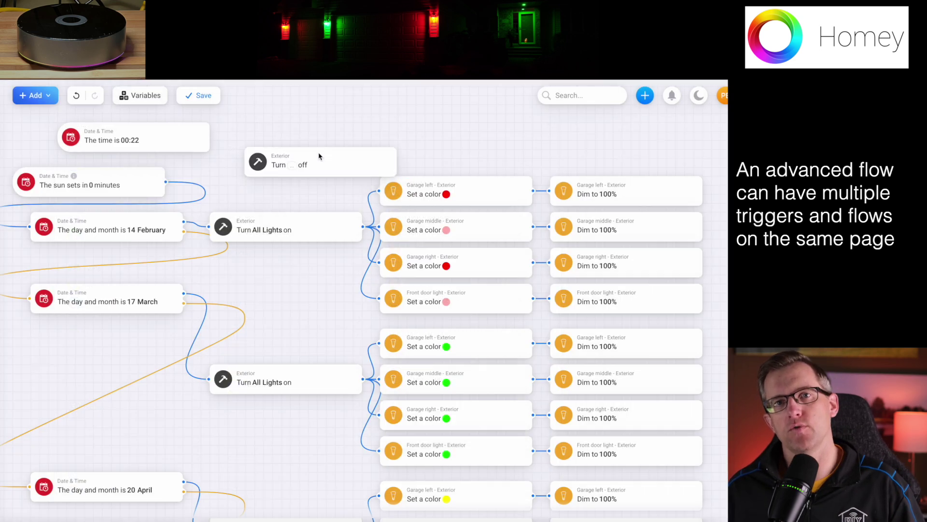
click(302, 145)
click(238, 230)
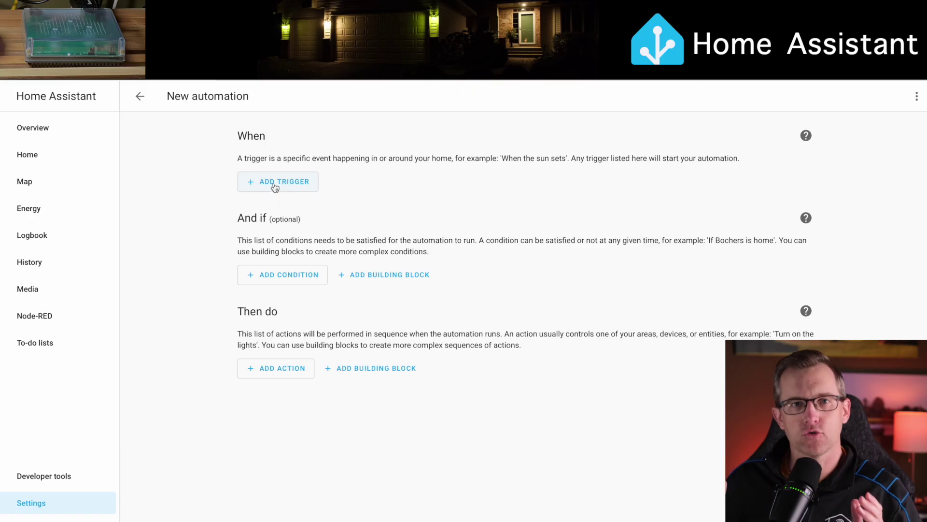
Step: Add a Sun trigger set to fire at Sunset to the new automation
click(303, 182)
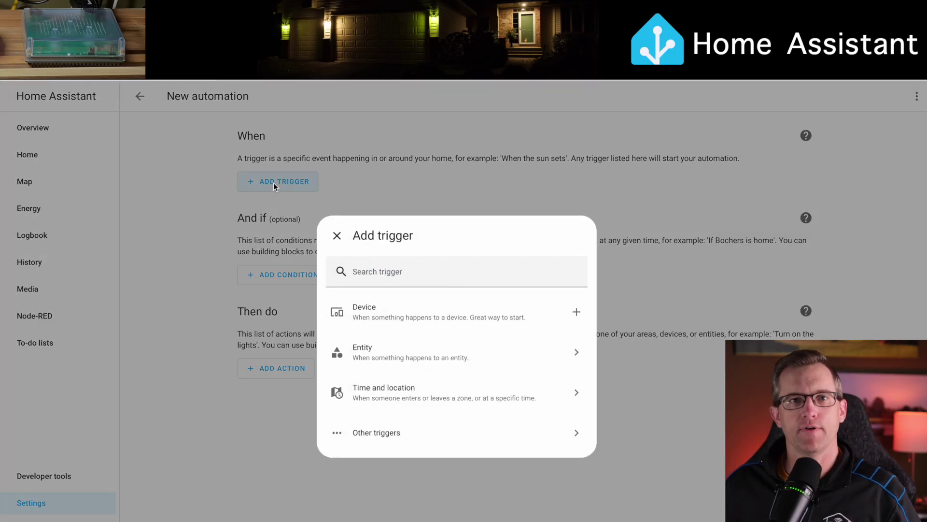
click(387, 381)
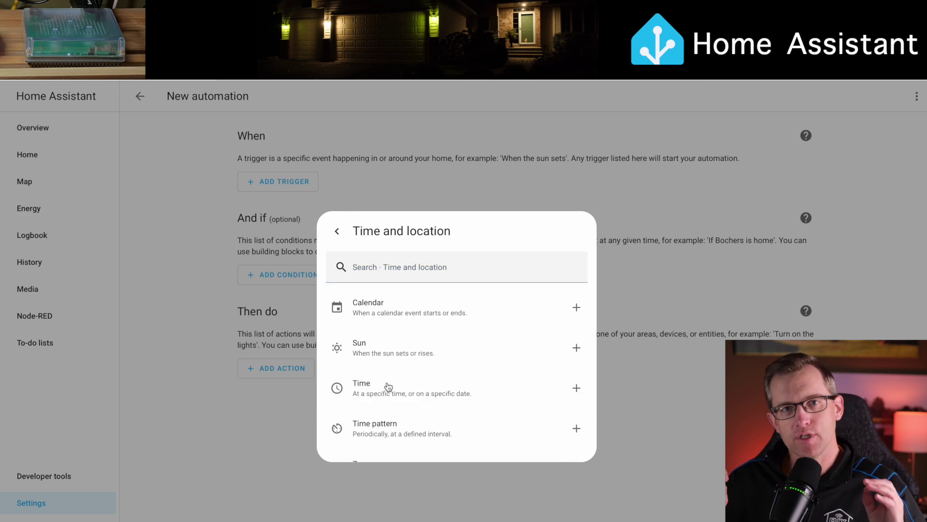
click(373, 352)
click(260, 242)
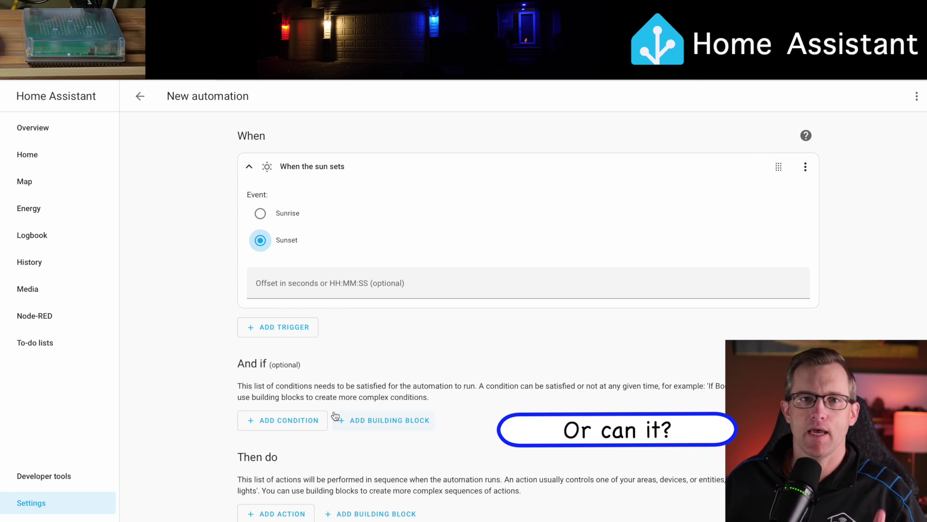
click(281, 421)
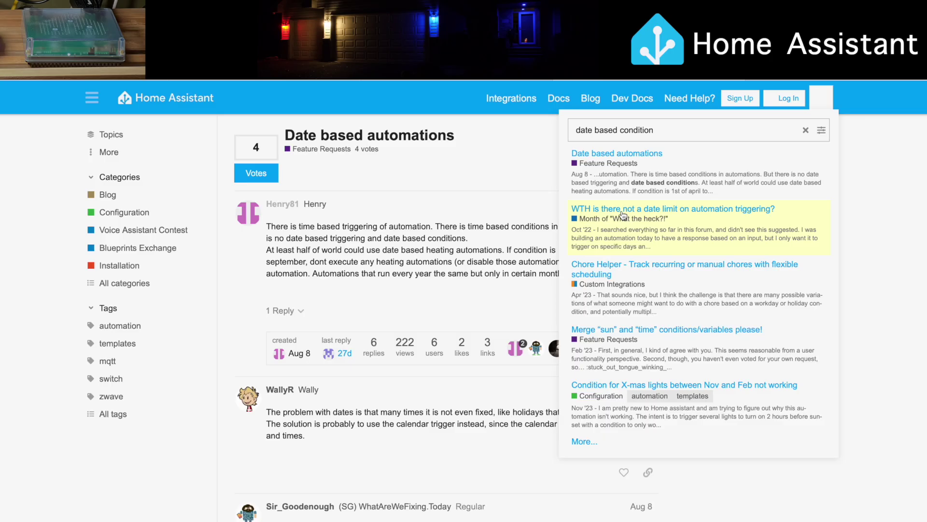
Step: Open the WTH forum thread about the date limit in automations
click(609, 154)
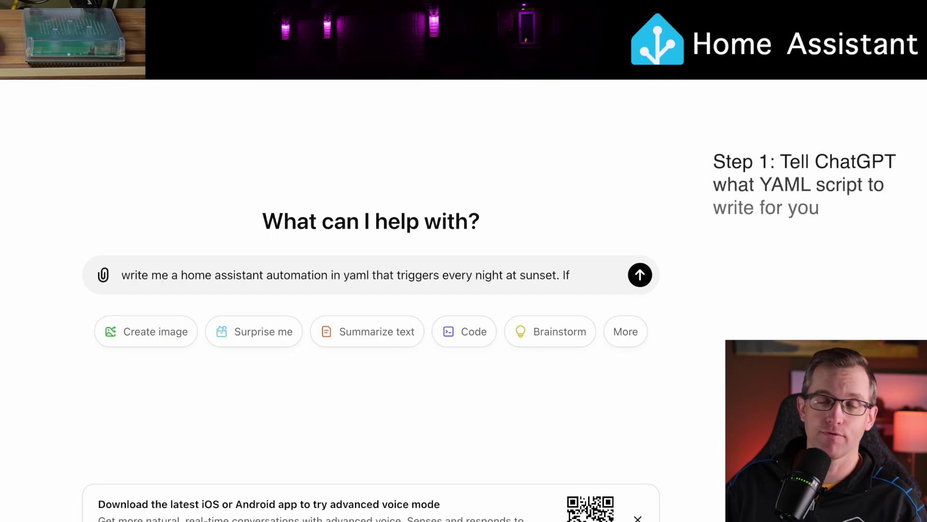
Step: Send ChatGPT the per-holiday garage light prompt with a default fallback and review the returned YAML
text(it is February 14, turn on the Left Garage L)
text(, turn on the Middle Garage Light at 100% dim level color pink, turn on the Right Garage Light at 100% dim level color red, turn on the Front Door Light at 100% dim level color pink. If it is March 17, turn on the Left Garage Light at 100% dim level color green, turn on the Middle Garage Light at 100% dim level color green, turn on the Right Garage Light at 100% dim level color green, turn on the Front Door Light at 100% dim level color green. If it is December, turn on the Left Garage Light at 100% dim level color red, turn on the Middle Garage Light at 100% dim level color pink, turn on the Right Garage Light at 100% dim level color red, turn on the Front Door Light at 100% dim level color pink.)
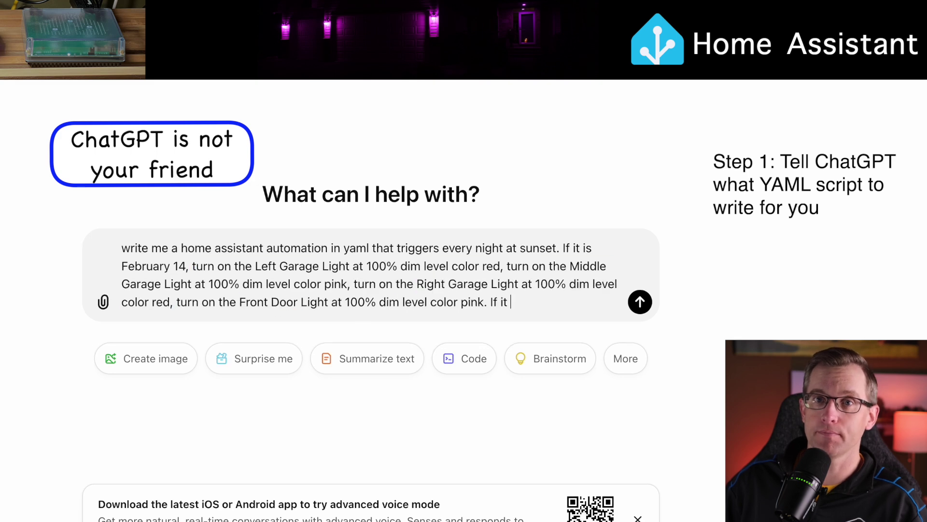
text(Else if it is any other day not otherwise identified, turn on the Left Garage Light at 100% dim level and 3400K color temperature, turn on the Middle Garage Light at 100% dim level and 3400K color temperature, turn on the Right Garage Light at 100% dim level and 3400K color temperature, turn on the Front Door Light at 100% dim level and 3400K color temperature.)
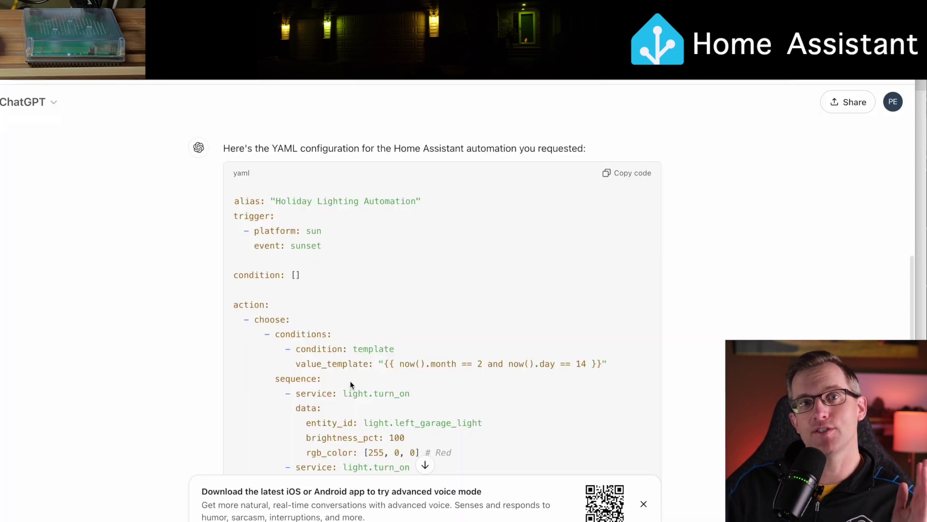
scroll(338, 386, down, 1)
scroll(336, 387, down, 3)
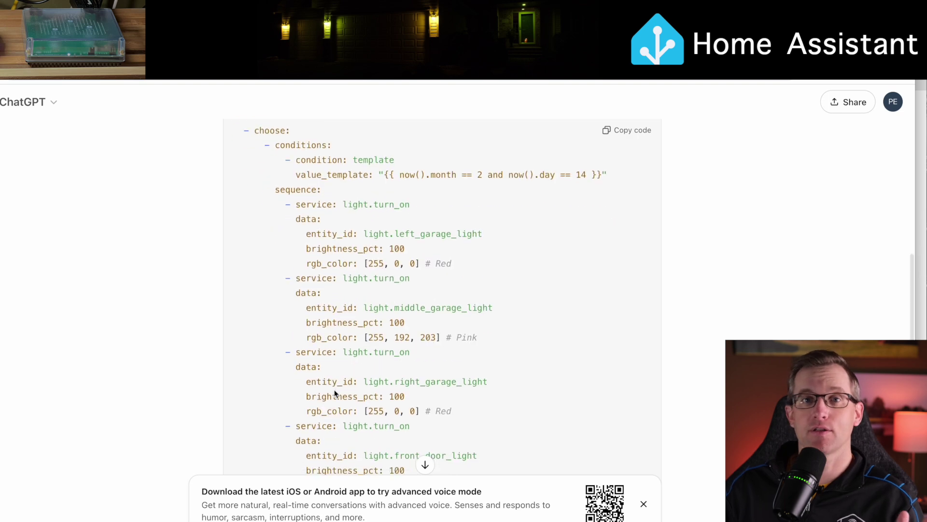
scroll(366, 356, down, 10)
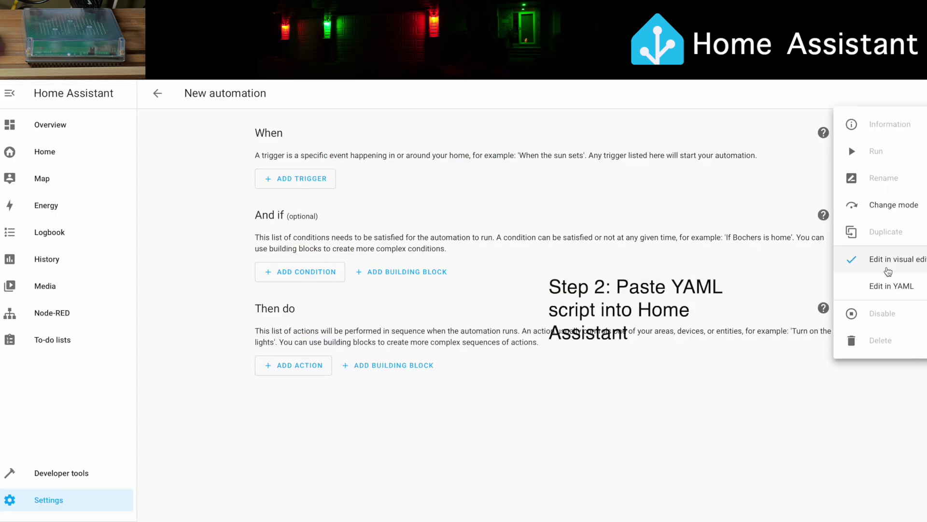
click(891, 285)
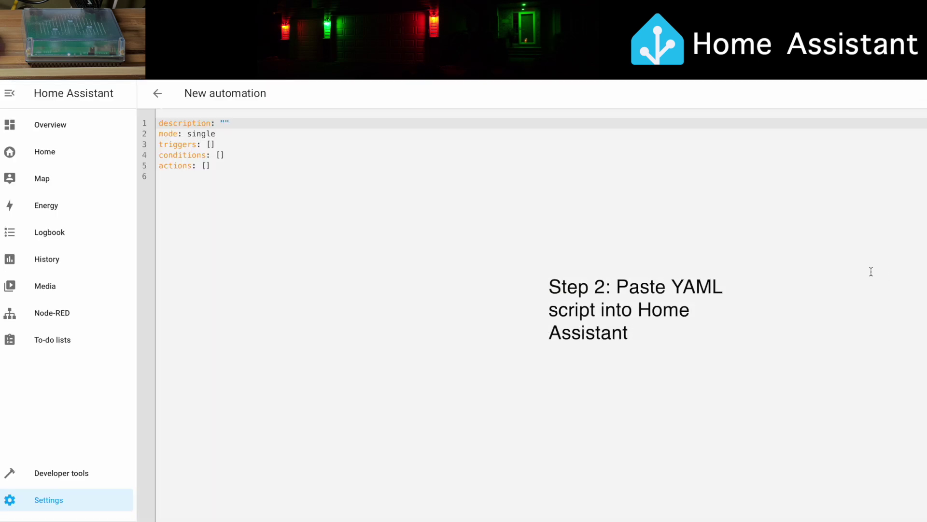
Step: Paste the ChatGPT YAML into the empty automation and select the month 12 condition block
click(241, 232)
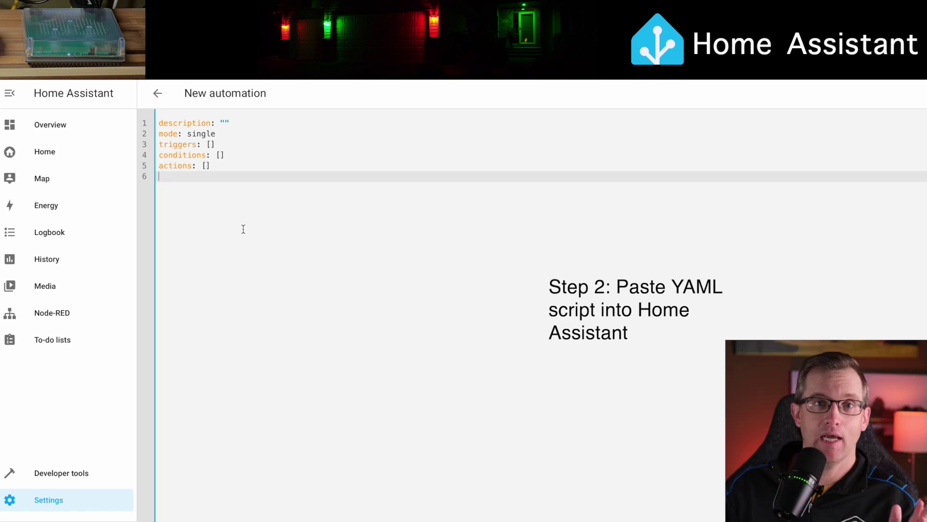
key(ctrl+v)
scroll(290, 233, up, 10)
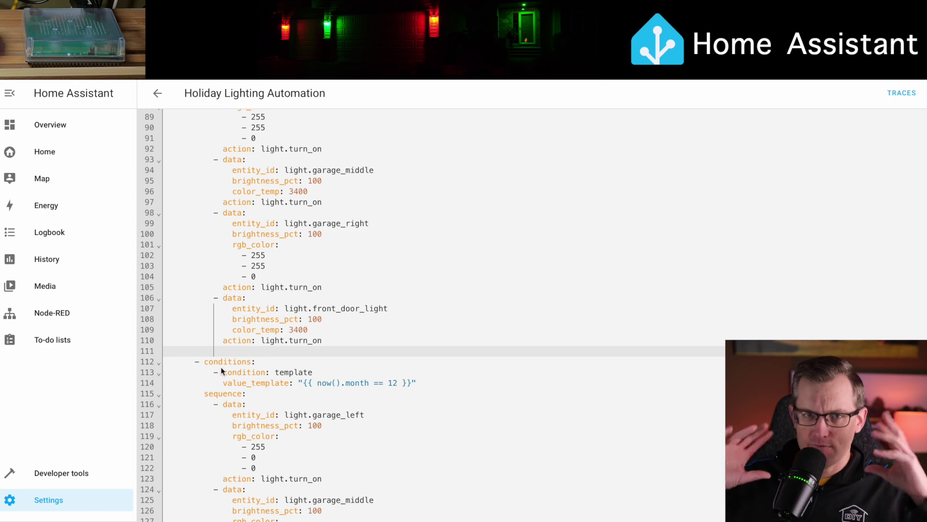
scroll(245, 355, down, 1)
drag(195, 313, 336, 406)
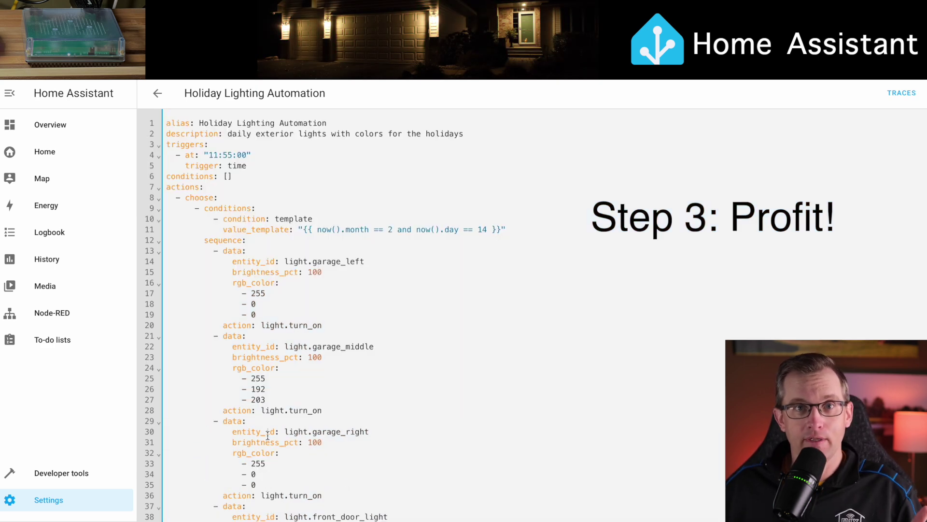
Step: Scroll through the automation YAML to review each holiday condition down to the default section
scroll(268, 436, down, 5)
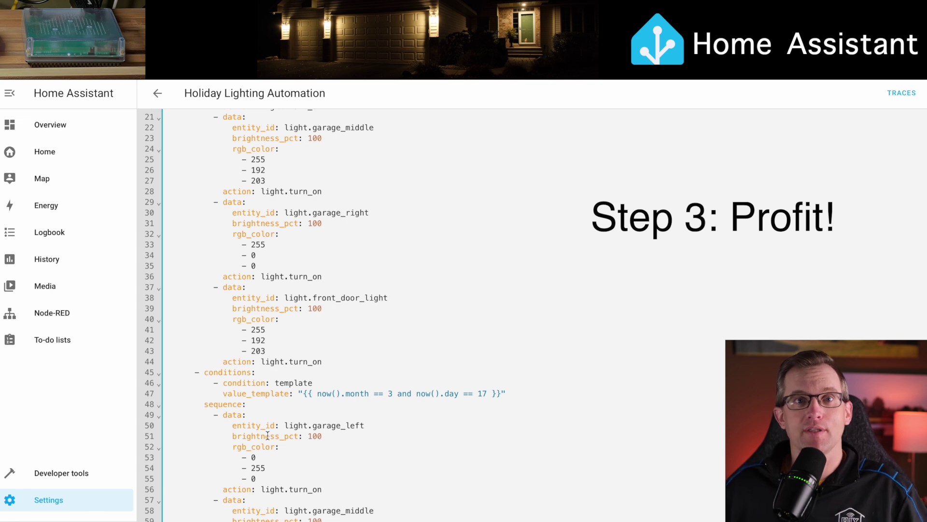
scroll(268, 436, down, 15)
scroll(268, 435, down, 12)
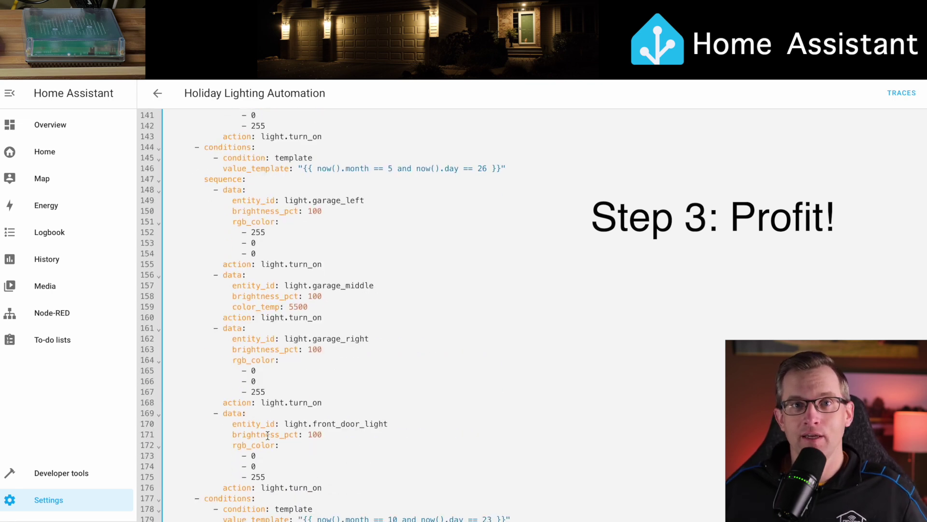
scroll(267, 436, down, 8)
scroll(268, 436, down, 20)
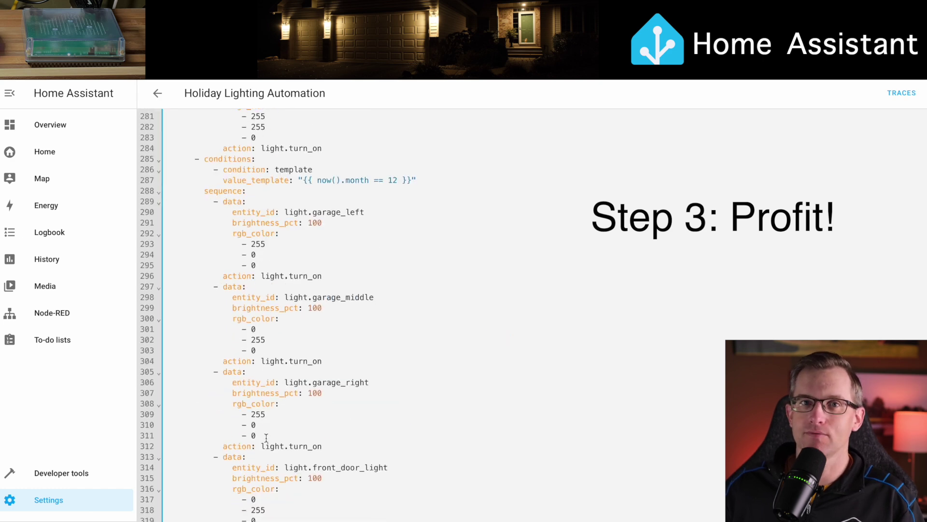
scroll(266, 438, down, 5)
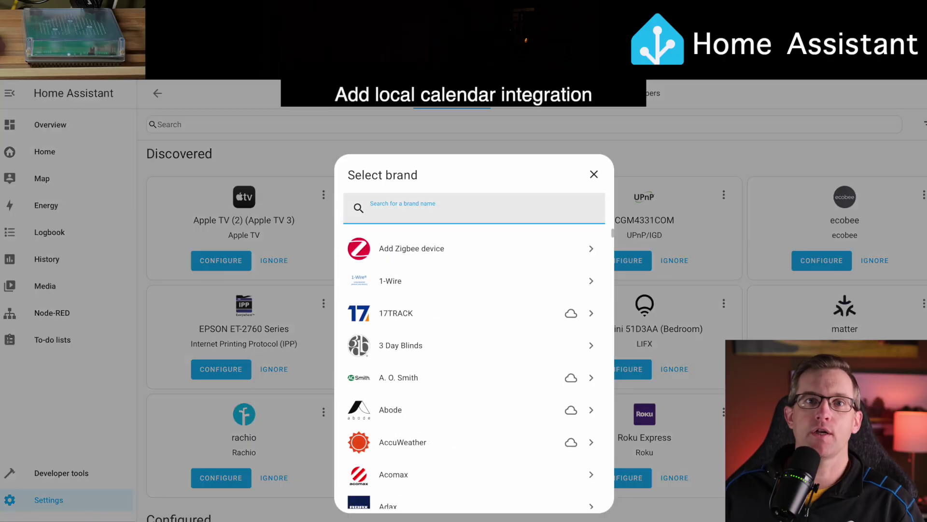
Step: Pick the Local Calendar integration and enter 'valen' as the event description
text(calendar)
click(435, 244)
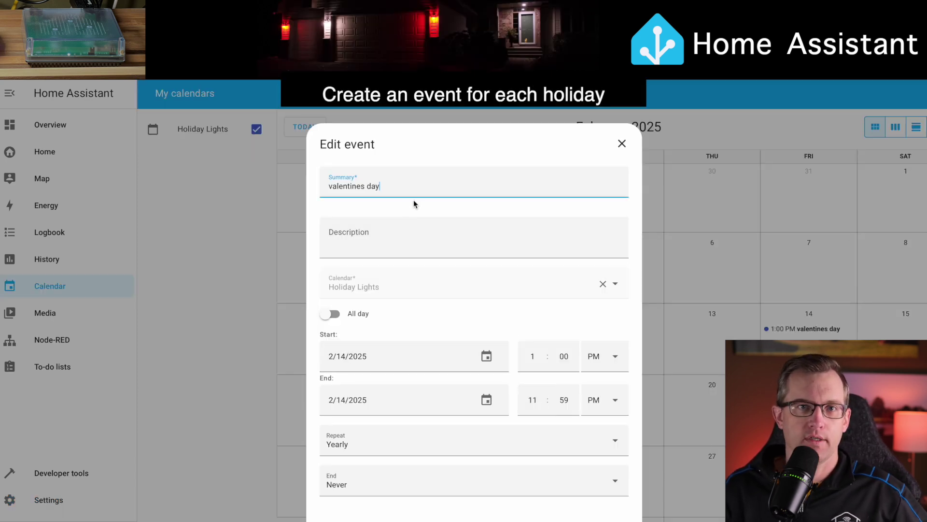
click(363, 246)
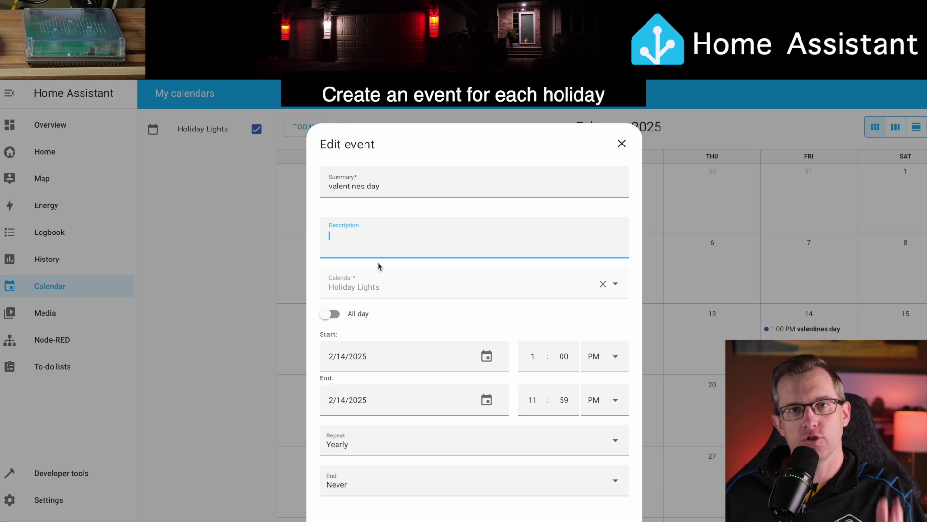
text(valen)
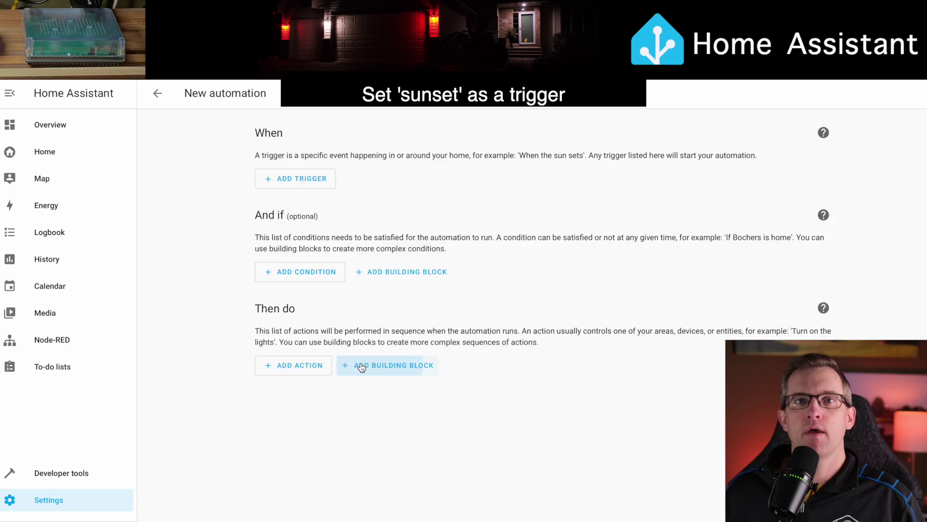
Step: Add a Choose block whose Option 1 gets an entity State condition
click(360, 366)
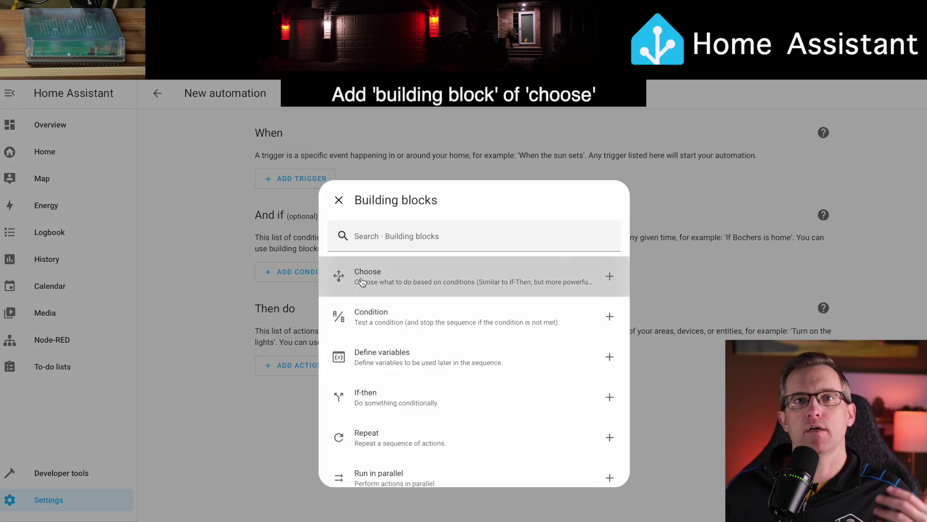
click(362, 282)
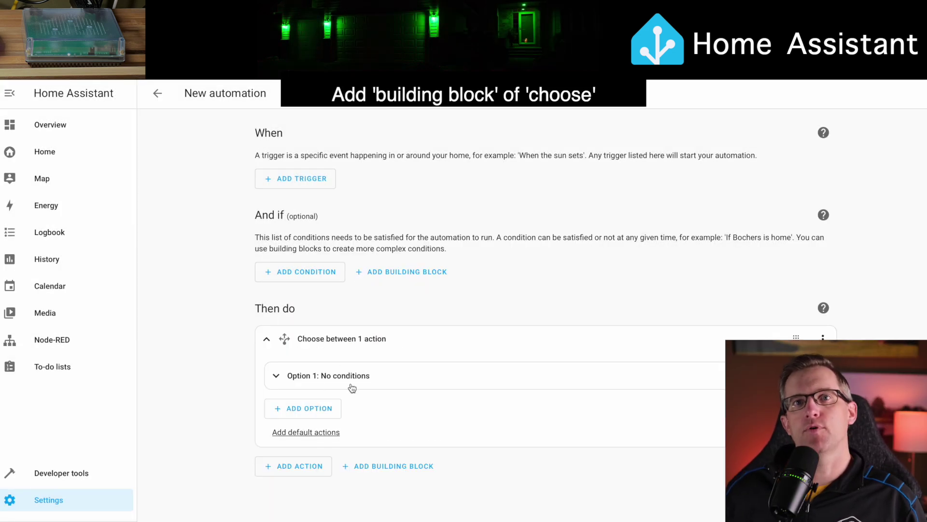
click(320, 380)
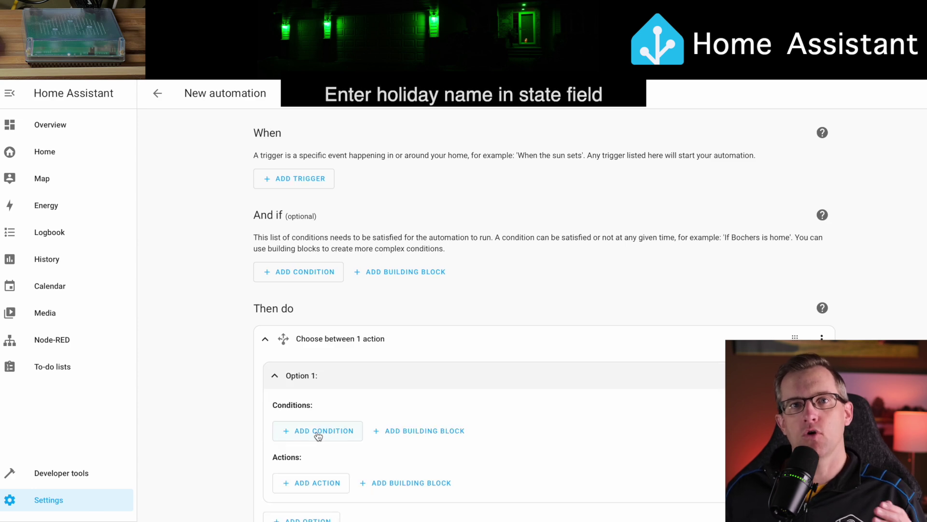
click(319, 434)
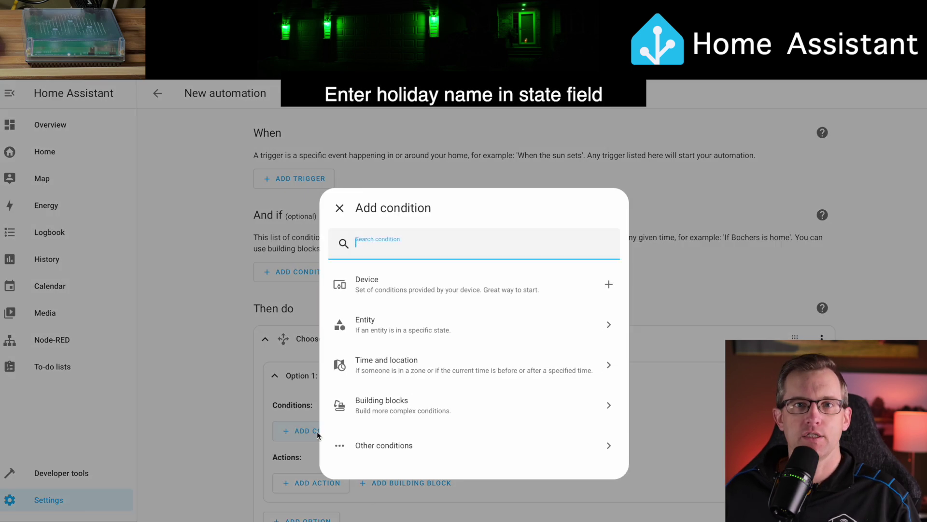
click(386, 319)
click(414, 325)
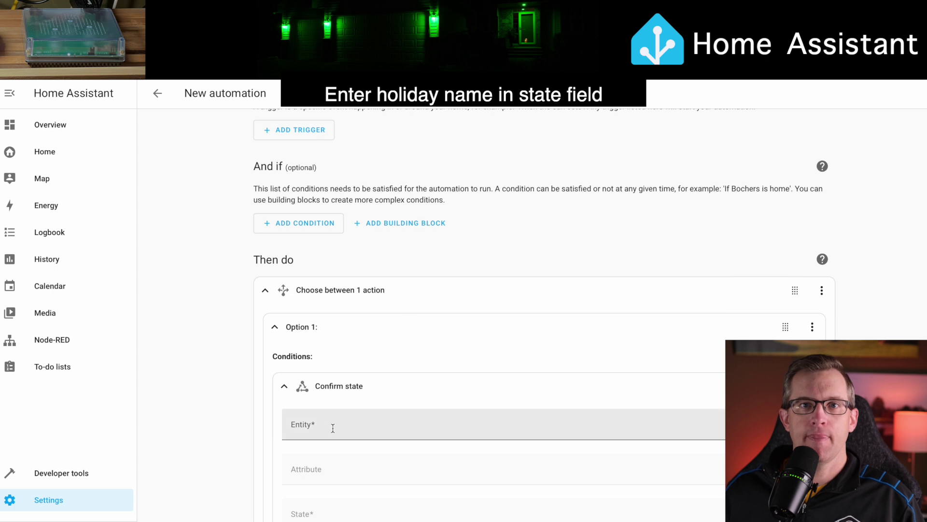
Step: Set the condition to Holiday Lights, attribute Description, state 'valentine'
scroll(331, 429, down, 1)
click(392, 397)
scroll(393, 482, down, 15)
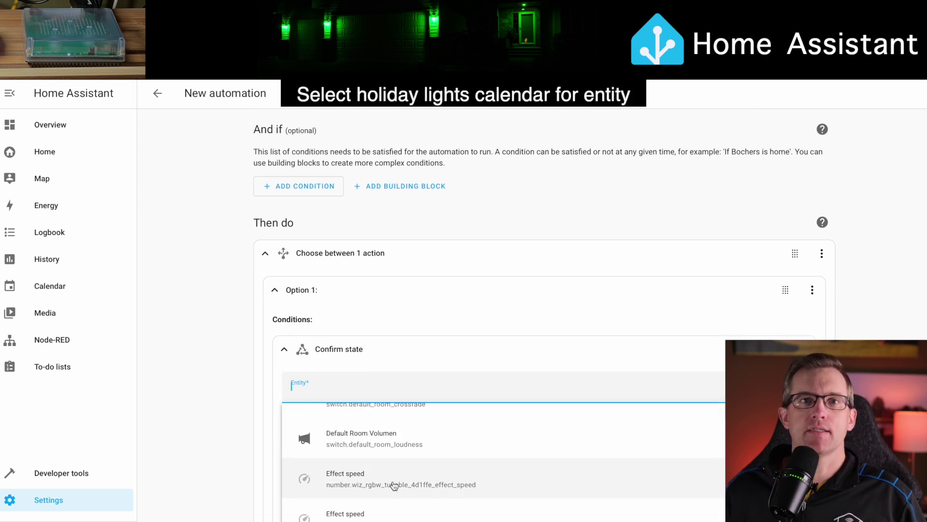
scroll(393, 486, down, 10)
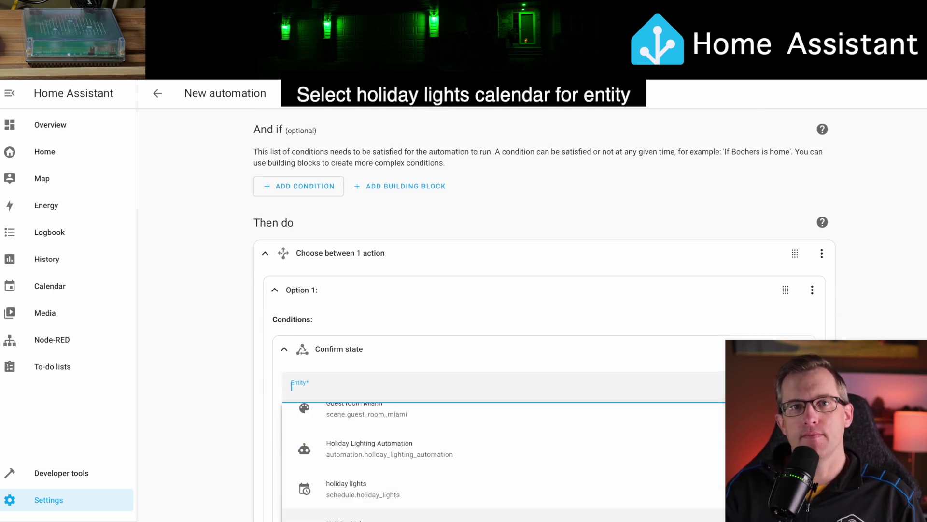
click(393, 487)
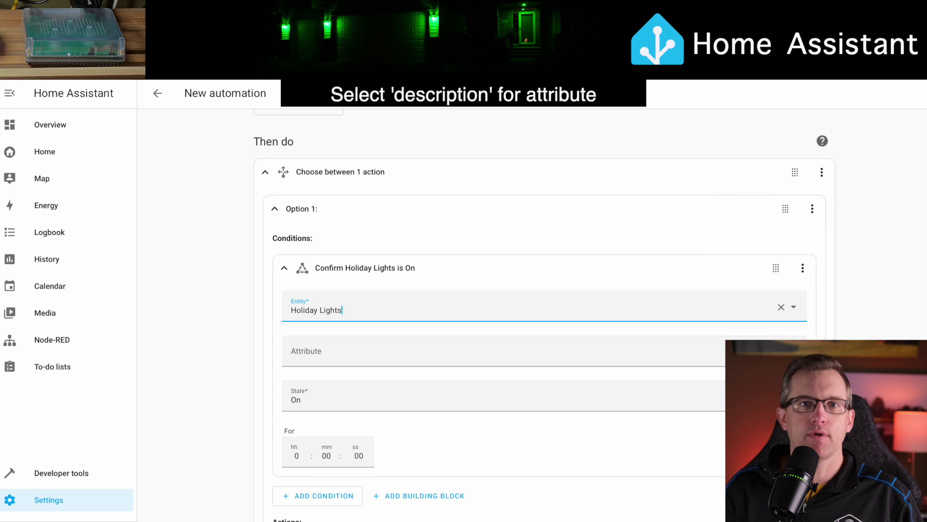
click(306, 351)
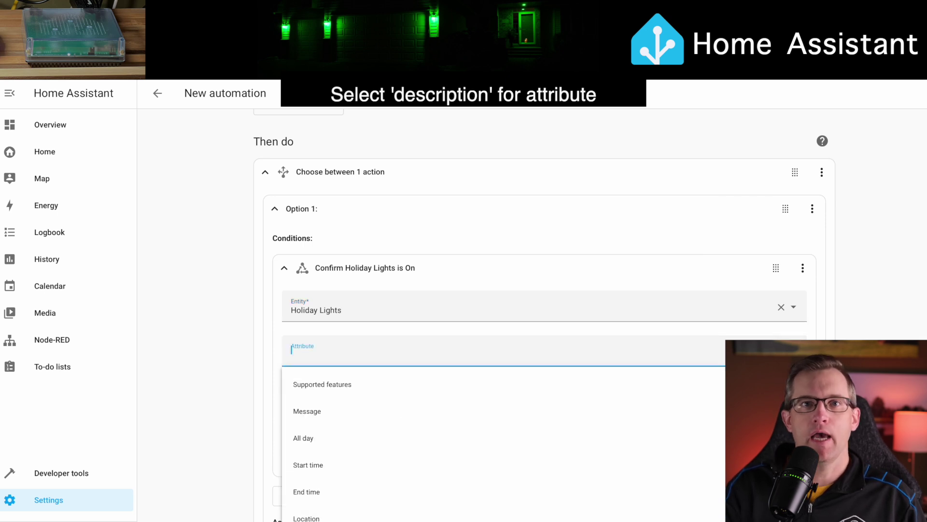
click(314, 516)
scroll(320, 381, down, 1)
text(valentine)
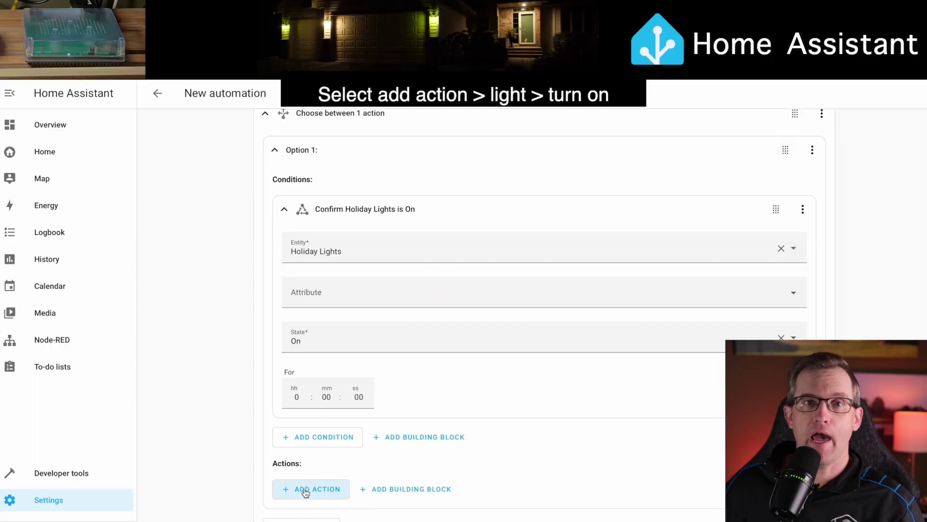
Step: Give Option 1 a light turn-on action for Garage left at 100% brightness
click(305, 490)
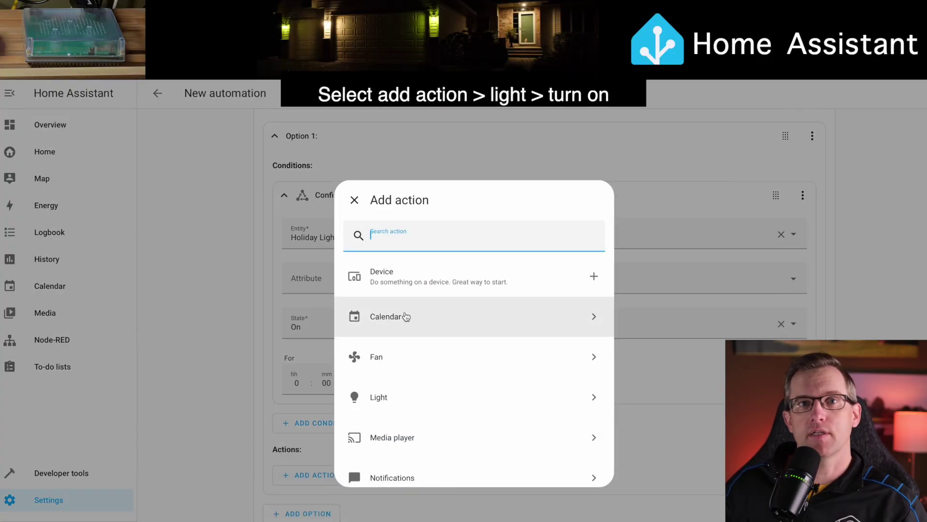
click(384, 397)
click(420, 371)
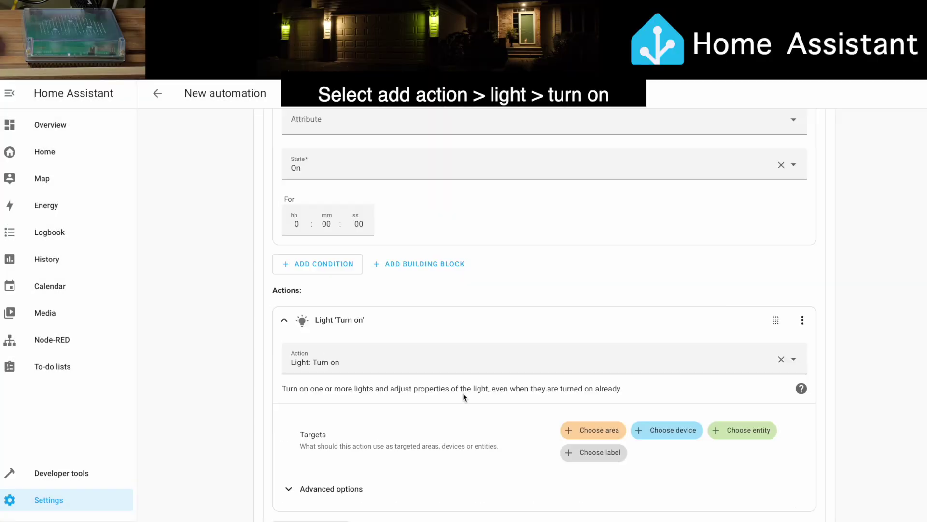
click(633, 363)
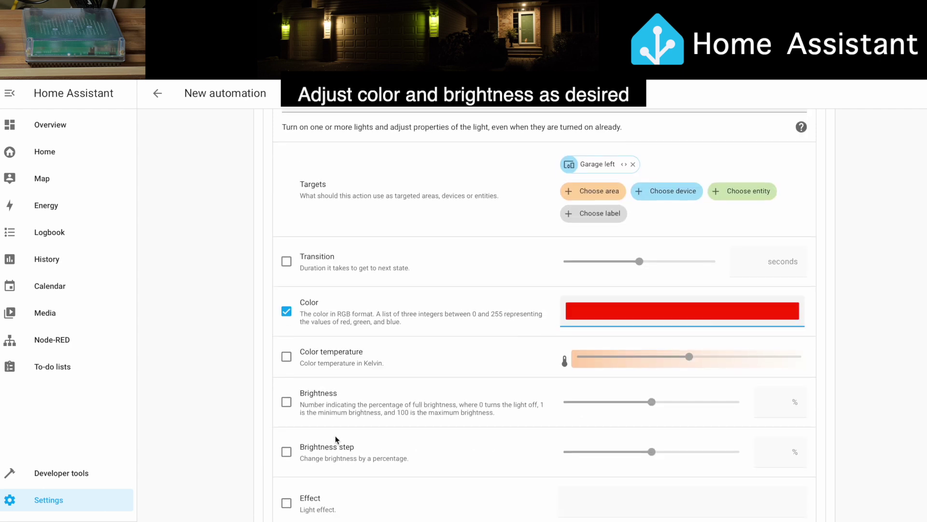
drag(676, 425, 704, 429)
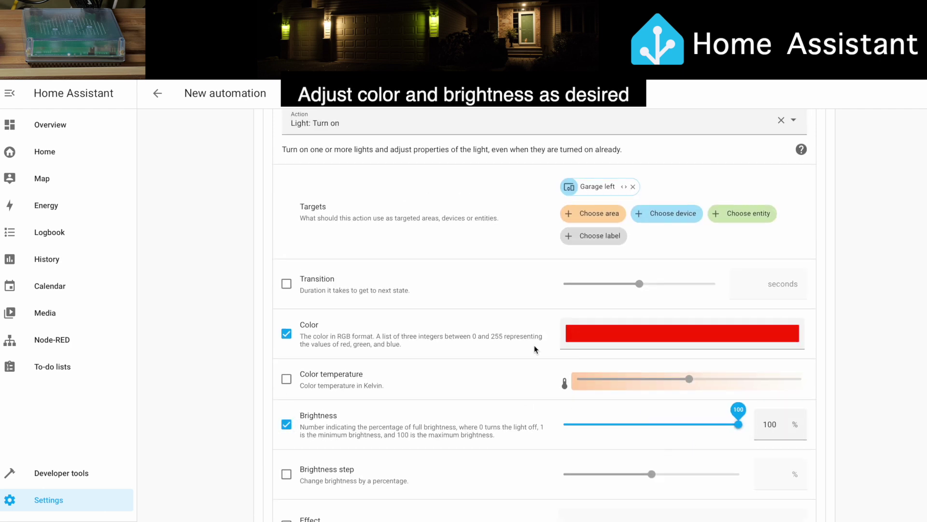
scroll(491, 330, down, 1)
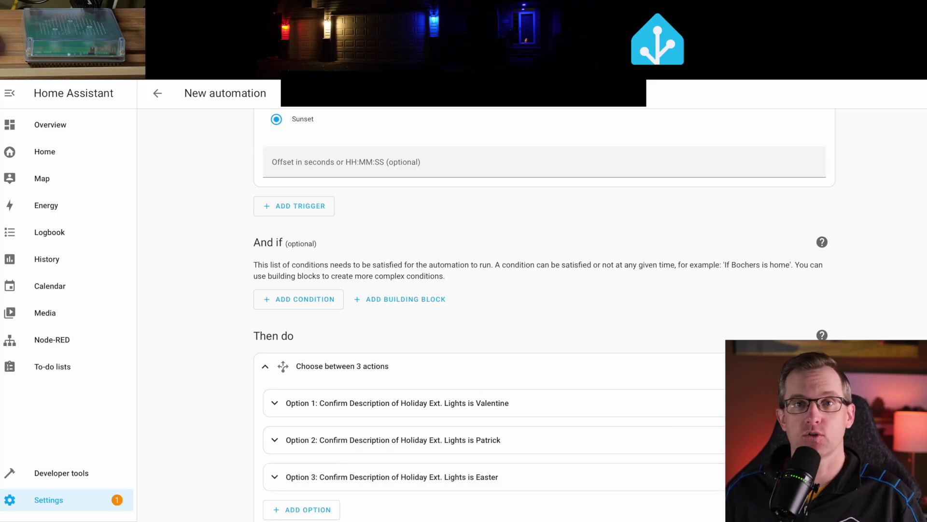
Step: Change the fourth option's copied state value from Valentine to 'Memorial'
scroll(491, 329, down, 4)
click(386, 385)
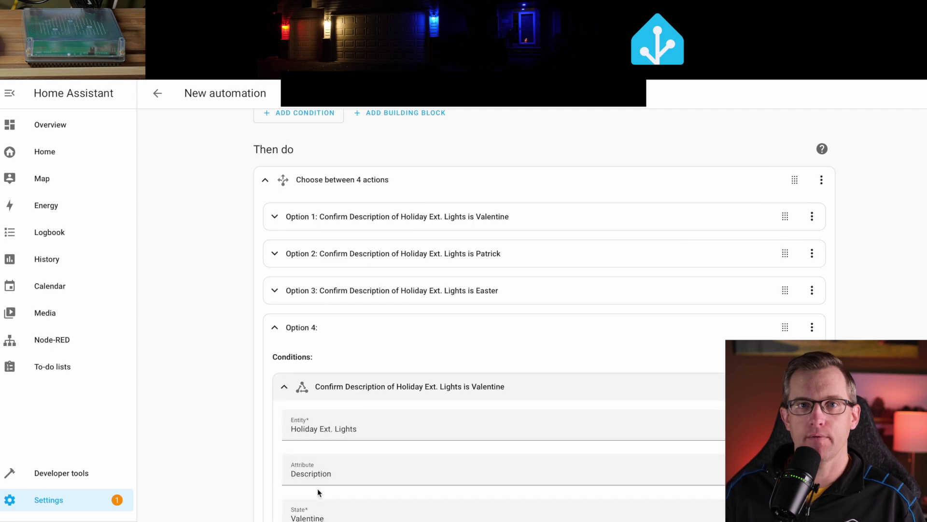
scroll(490, 329, down, 2)
double_click(309, 448)
text(Memorial)
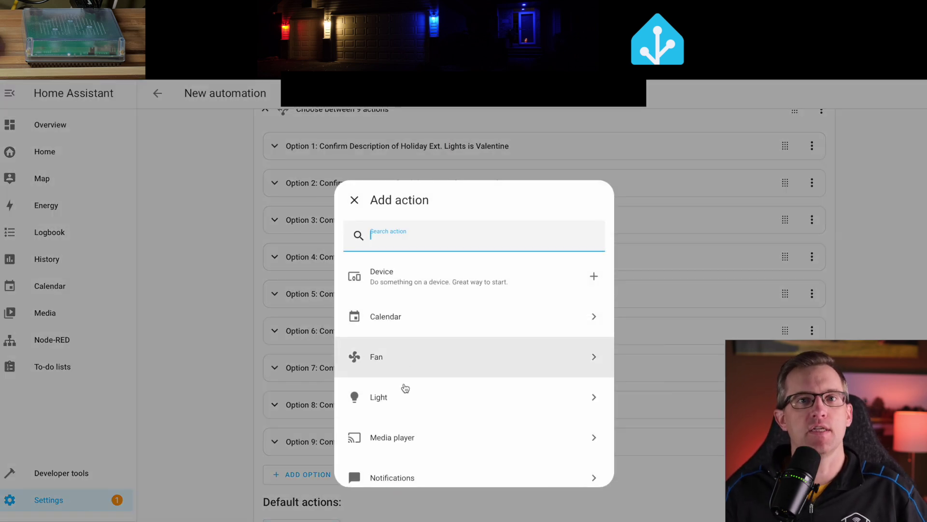
Step: Add a default action turning on the front door and garage lights
click(403, 389)
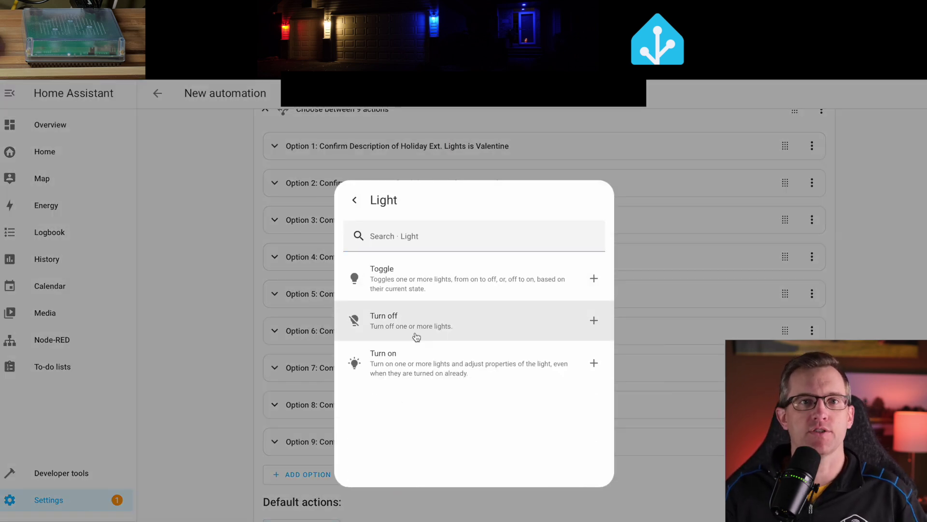
click(415, 355)
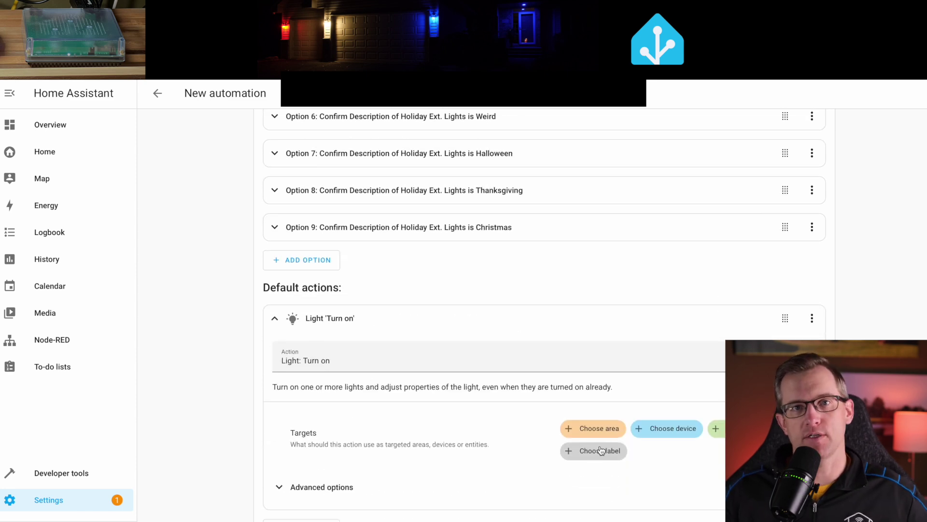
click(666, 428)
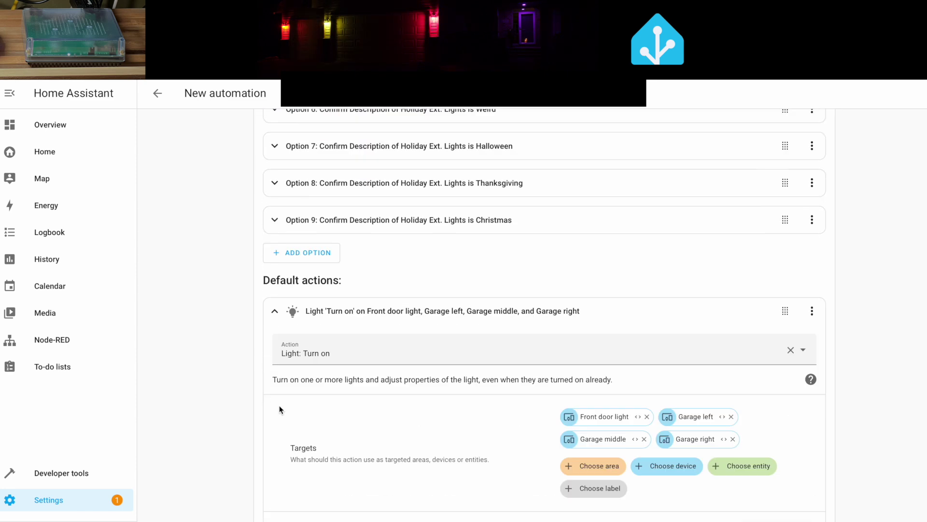
click(274, 317)
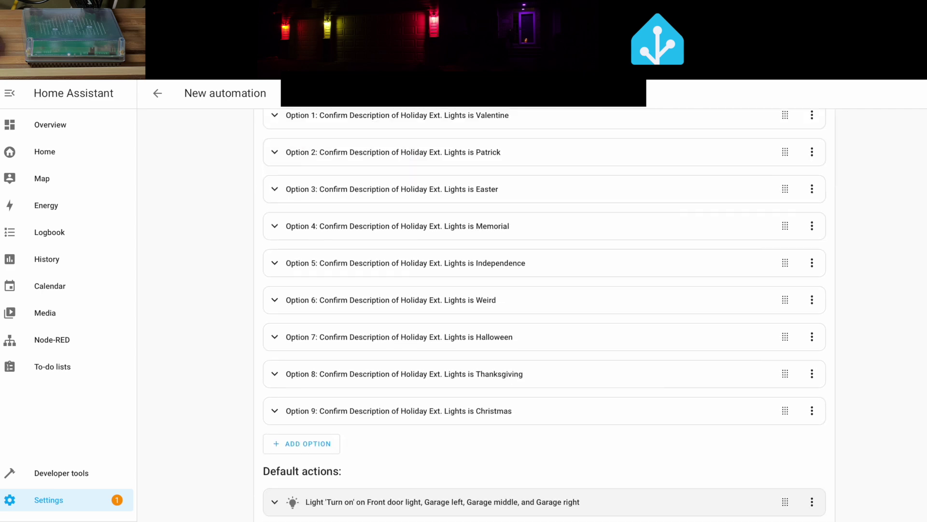
Step: Save the sunset-triggered holiday lighting automation with the name 'Exterior Lights'
key(ctrl+s)
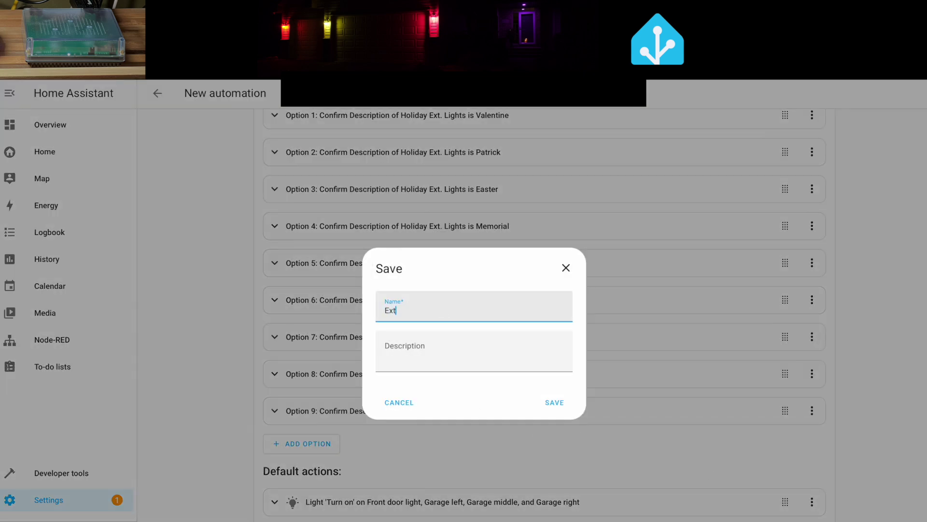
click(553, 403)
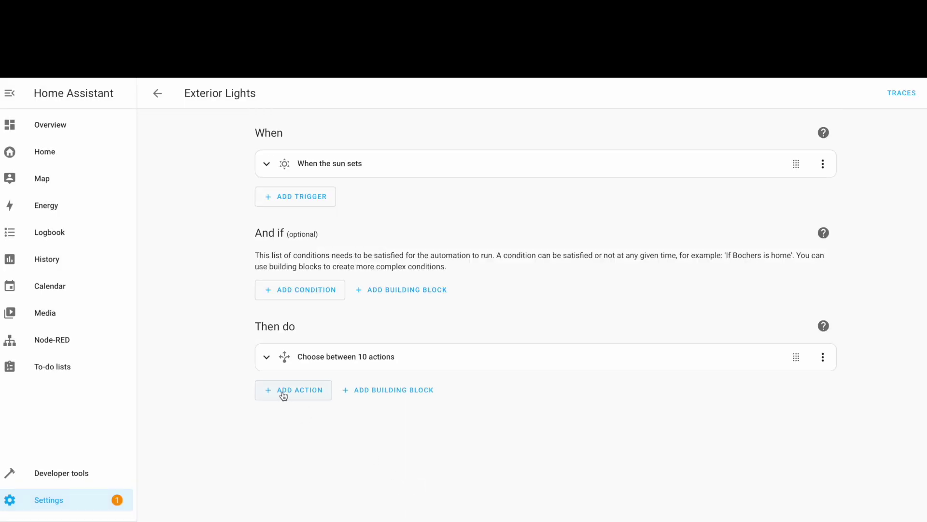